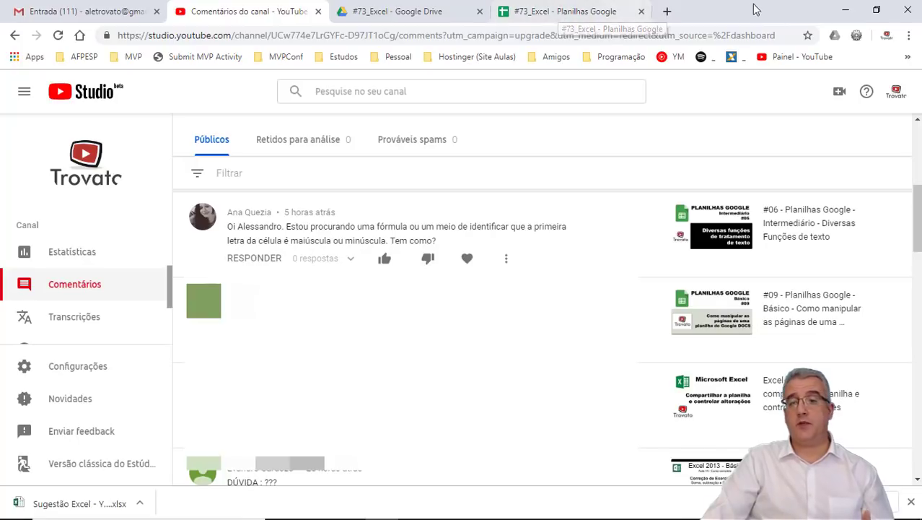
Step: Leave the browser and open the Excel suggestion workbook from the desktop
left_click(837, 9)
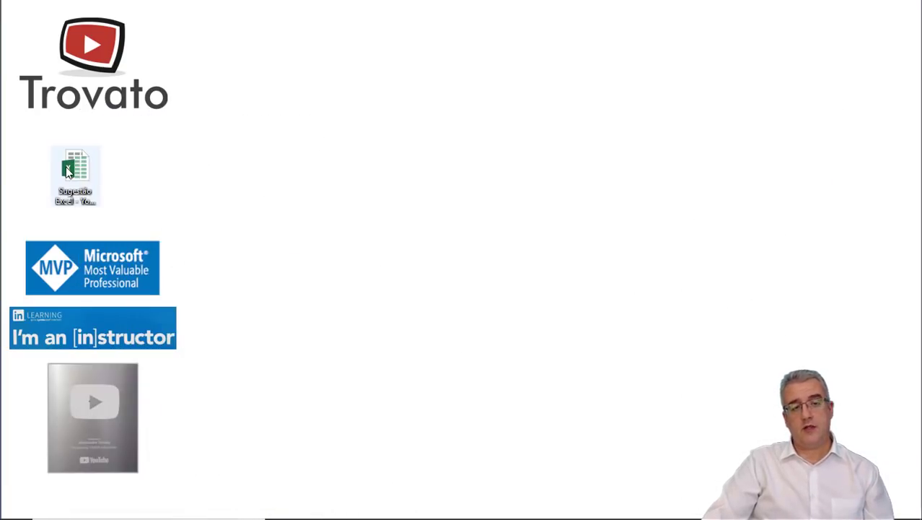
double_click(68, 170)
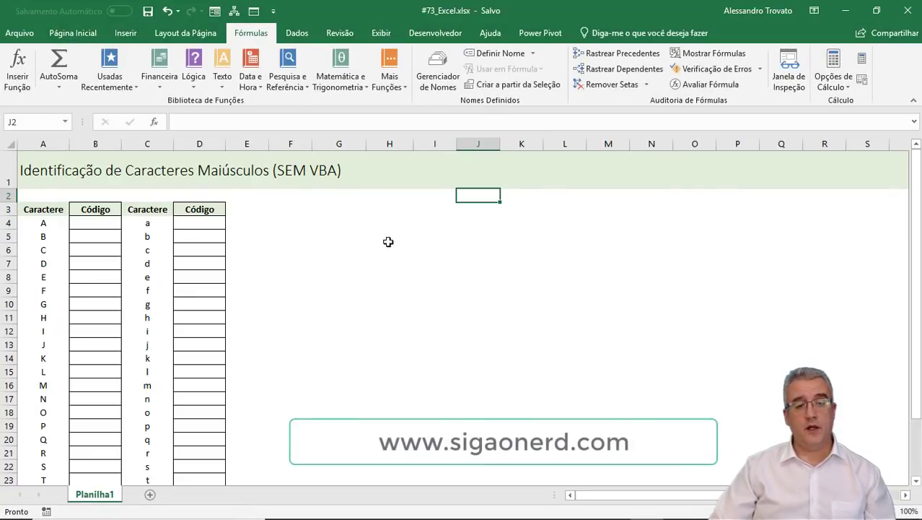
left_click(387, 237)
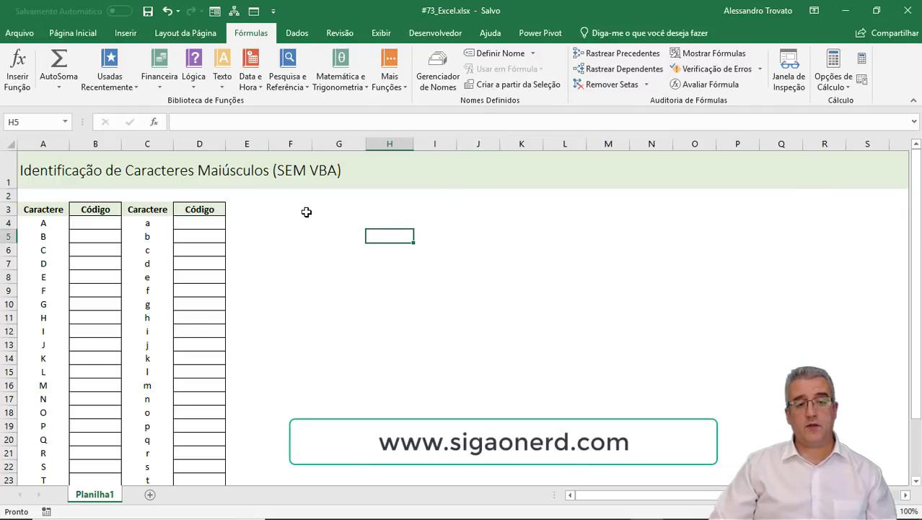
Step: Enter the sample first name with a capital initial in G4 and entirely in lowercase in G5
left_click(355, 222)
type("Alessandro")
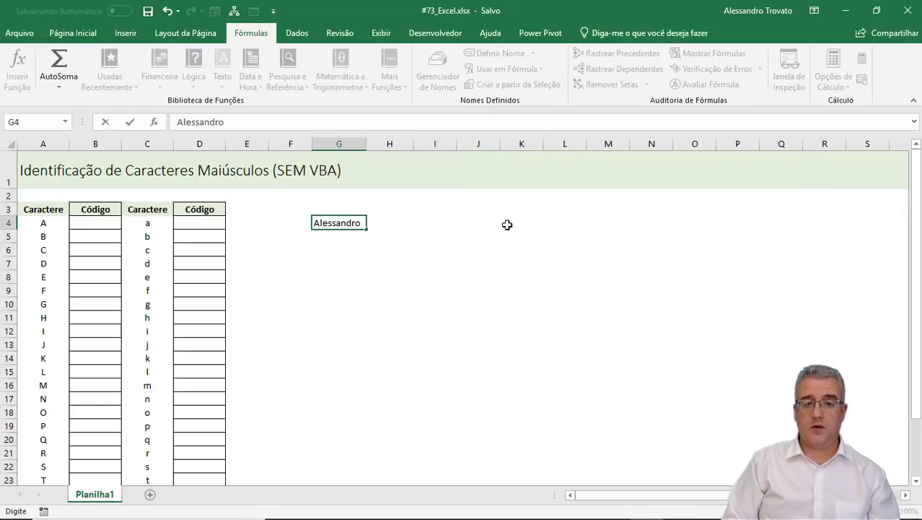
key("Return")
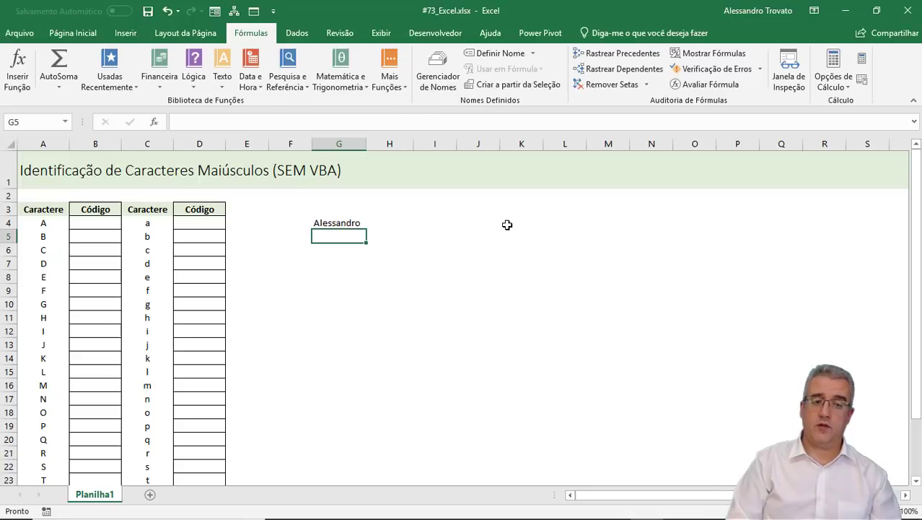
type("alessandro")
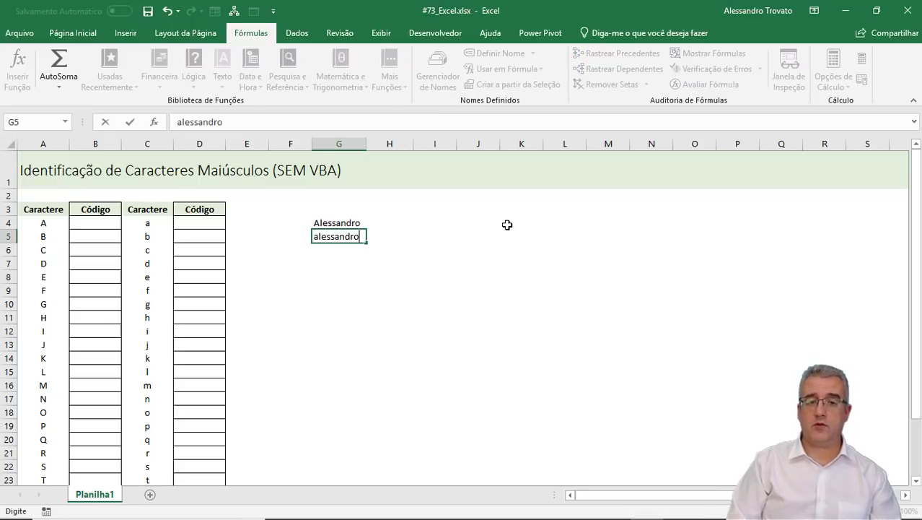
key("Return")
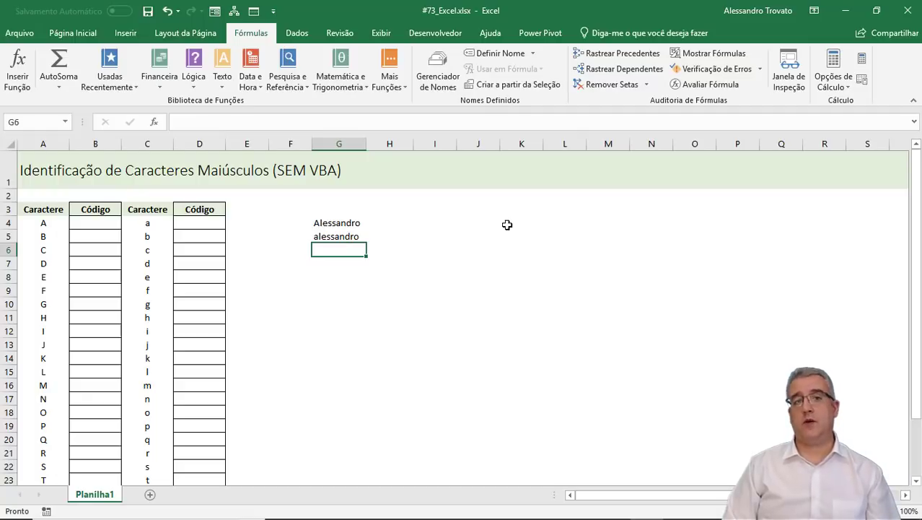
Step: Enter the formula =CÓDIGO(A4) in B4 to get the code of the uppercase letter A
left_click(111, 225)
left_click(44, 223)
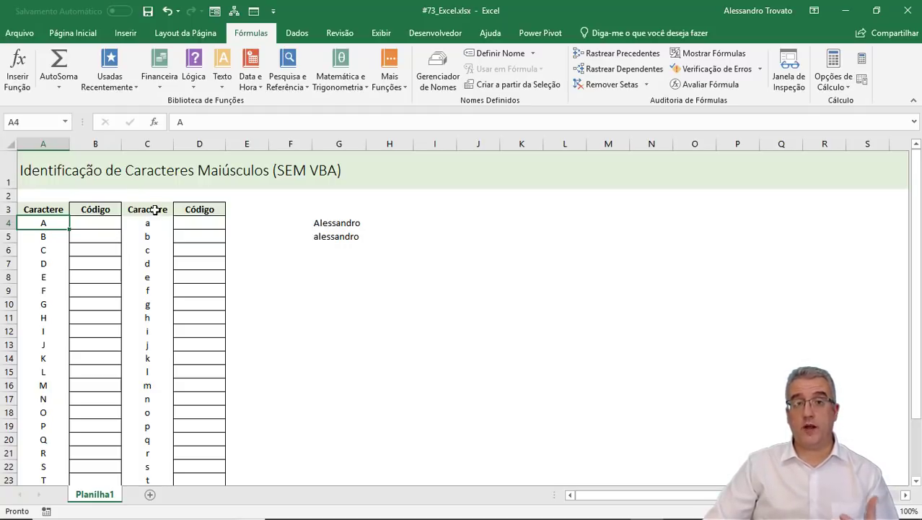
left_click(107, 232)
left_click(107, 223)
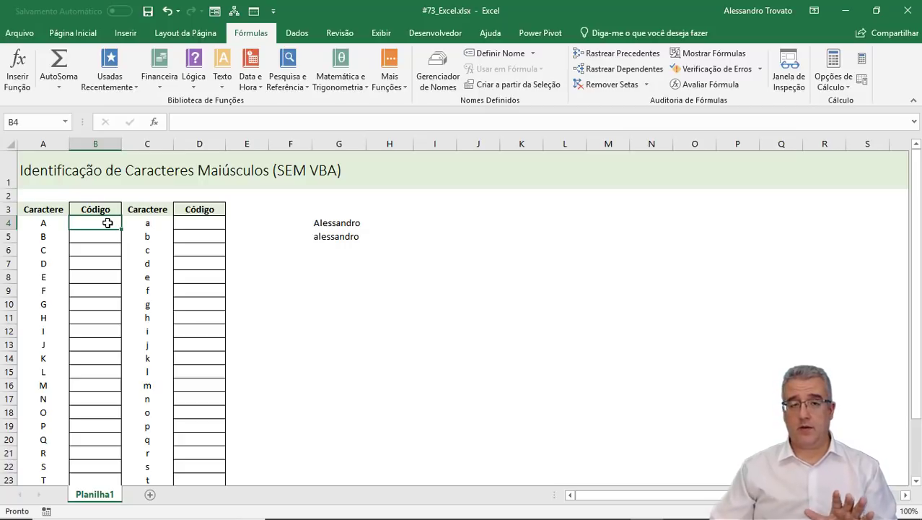
type("=código")
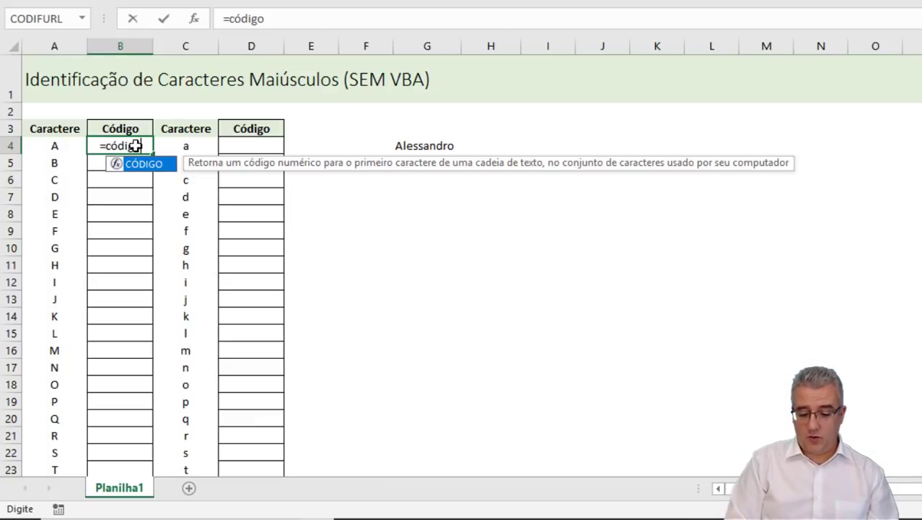
type("(")
key("Left")
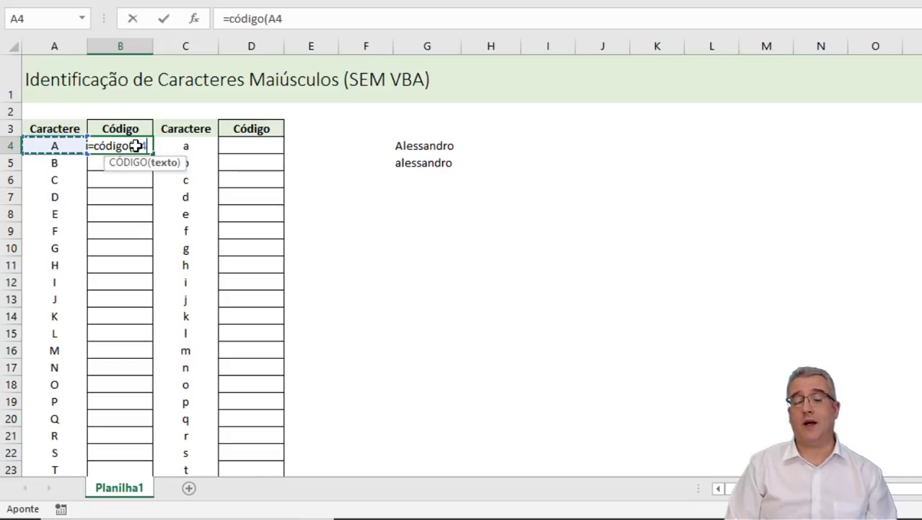
key("Return")
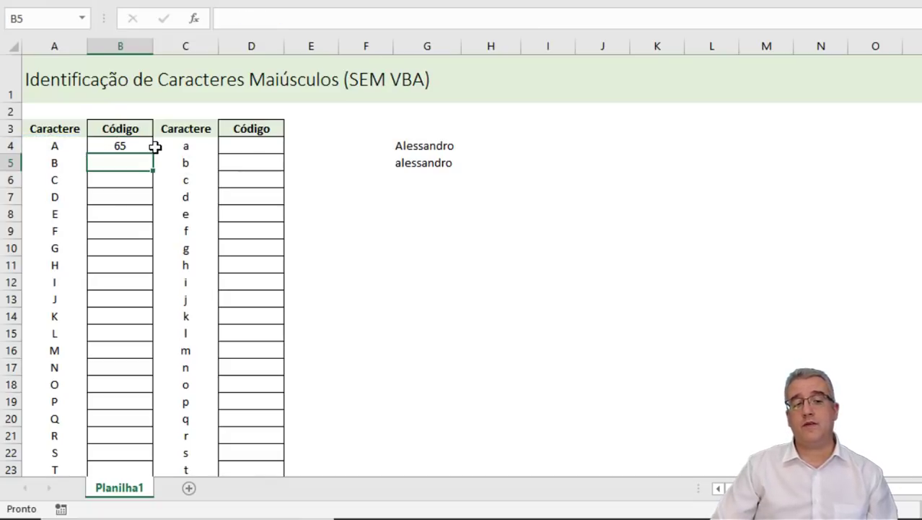
Step: Fill the CÓDIGO formula from B4 down to B29 for all the uppercase letters
left_click(139, 145)
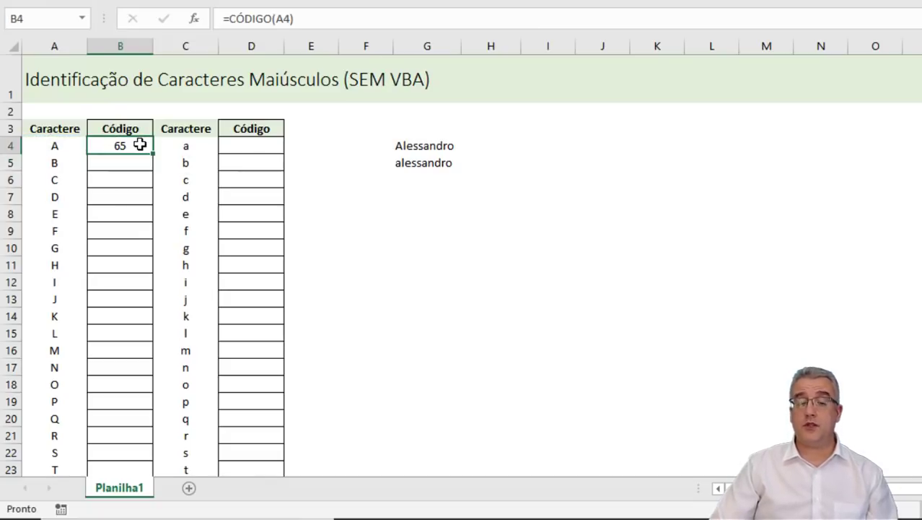
double_click(152, 154)
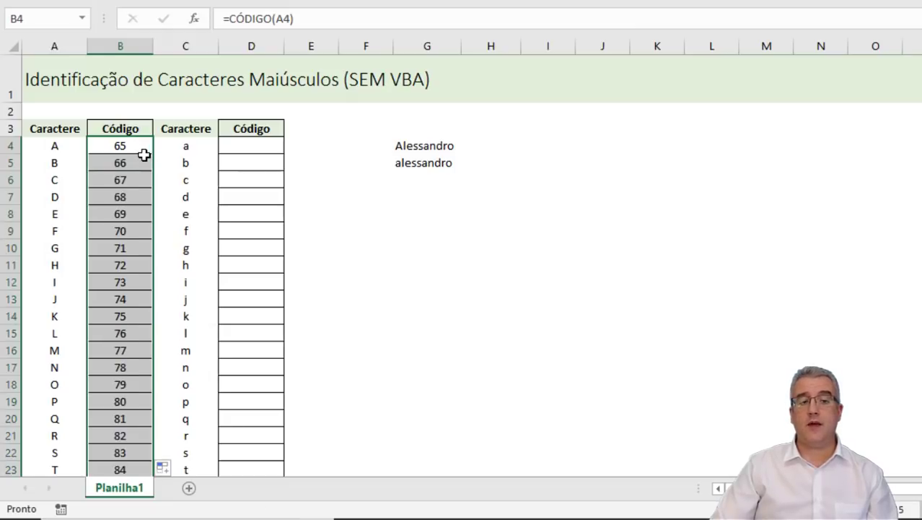
left_click(144, 156)
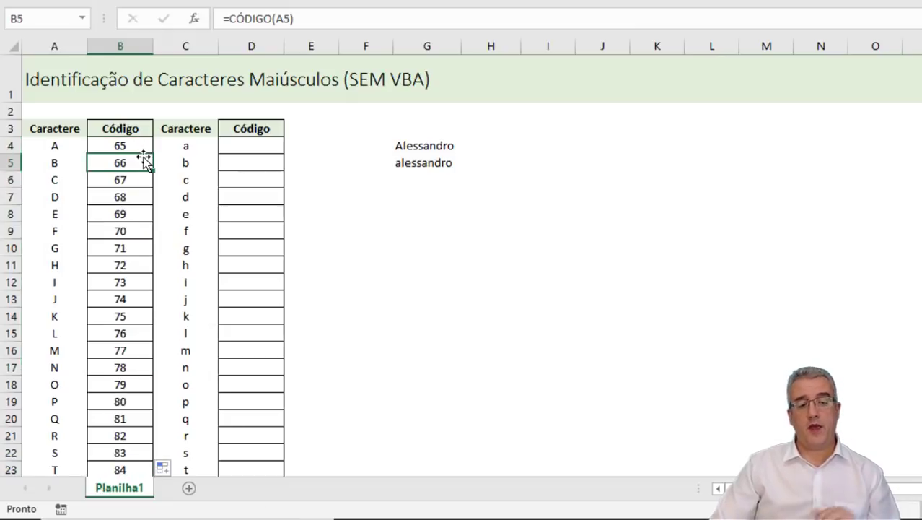
scroll(145, 156, "down", 3)
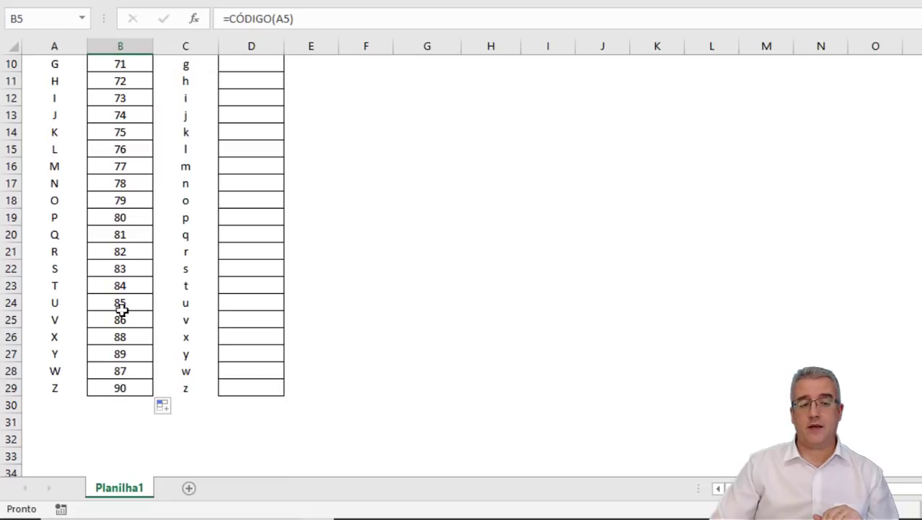
scroll(122, 245, "up", 3)
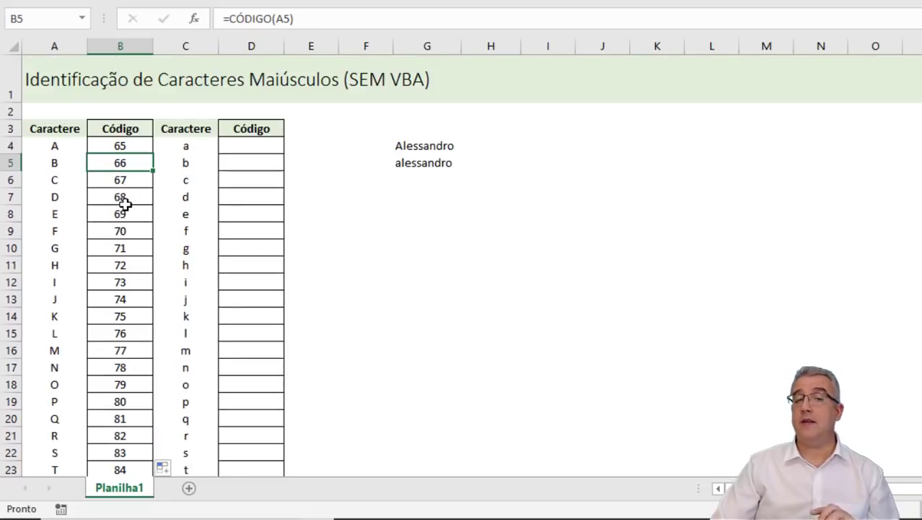
Step: Enter =CÓDIGO(G4) in H4 and copy the formula to H5 to test both sample names
left_click(478, 144)
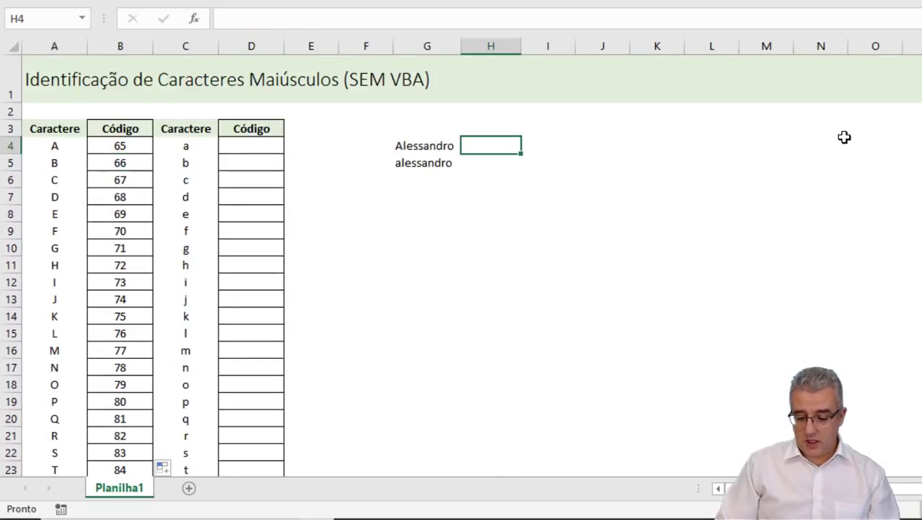
type("=código(")
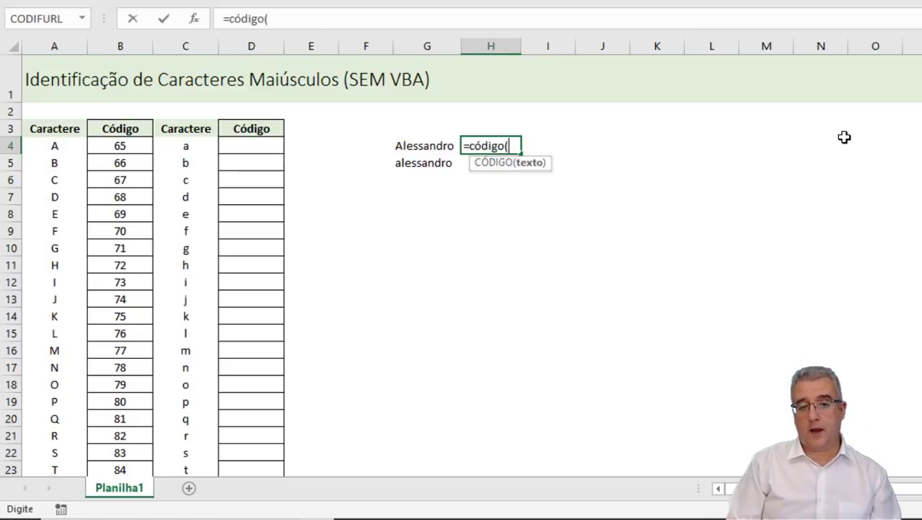
key("Left")
key("Return")
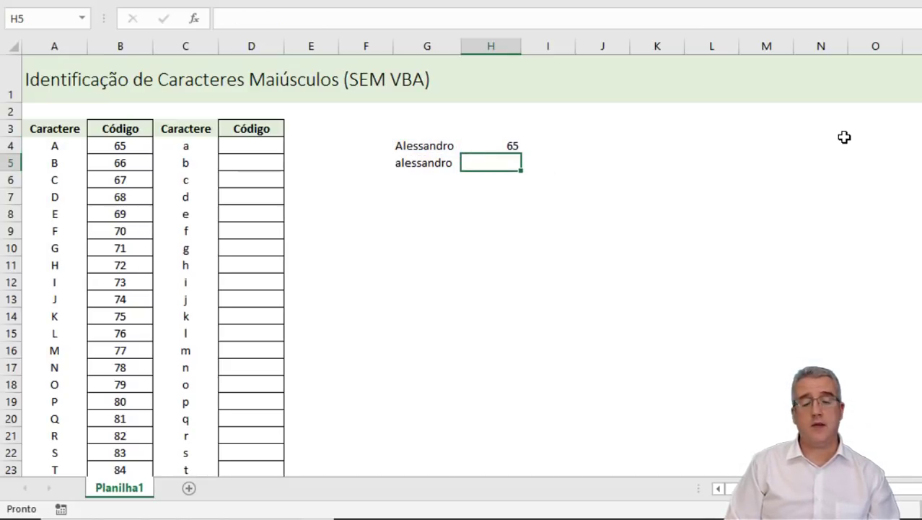
key("Up")
key("ctrl+c")
key("Down")
key("ctrl+v")
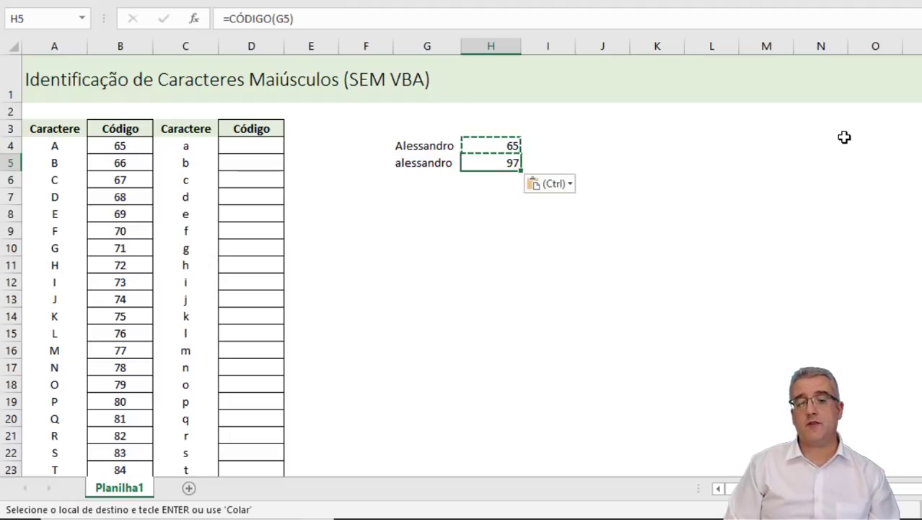
Step: Clear the test formulas from H4:H5
key("Escape")
key("Up")
key("shift+Down")
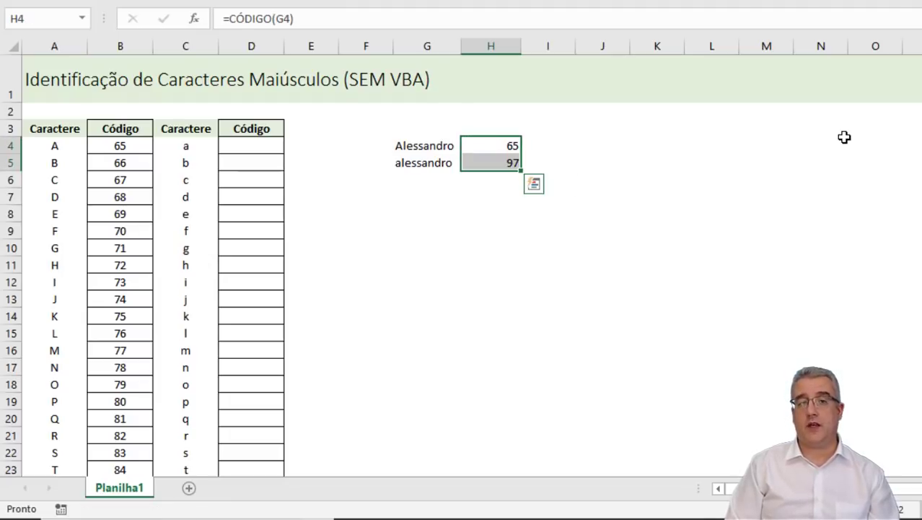
key("Delete")
Step: Highlight the code of the uppercase A in B4 with a yellow fill
left_click(145, 143)
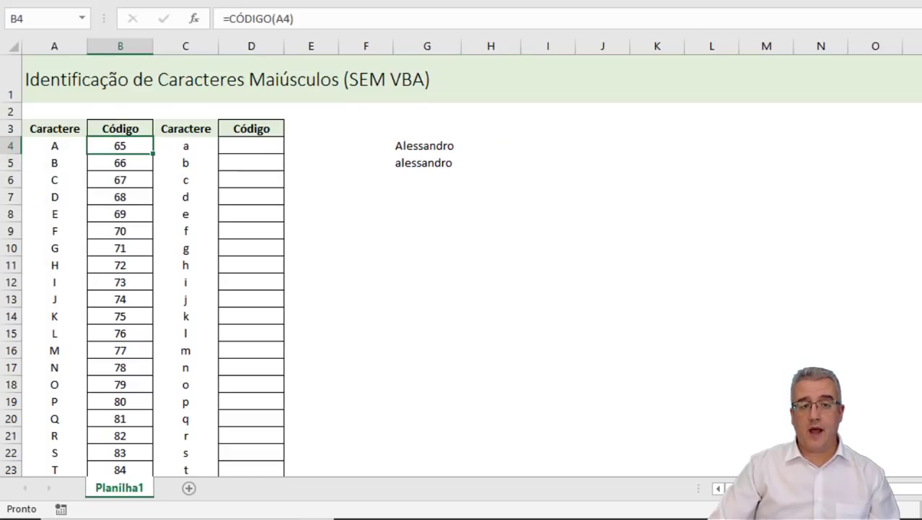
left_click(252, 147)
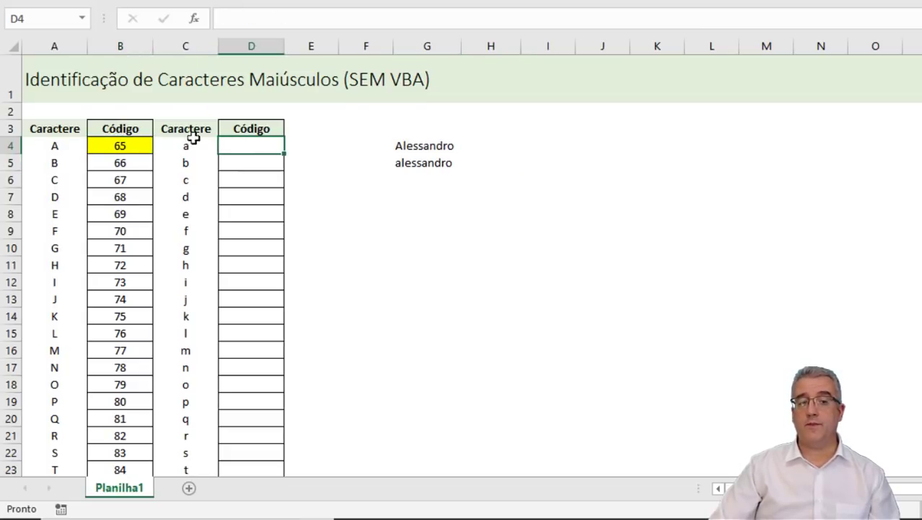
Step: Copy the CÓDIGO formula from B5 into D4:D29 for all the lowercase letters
left_click(121, 158)
key("ctrl+c")
key("Right")
key("Right")
key("Up")
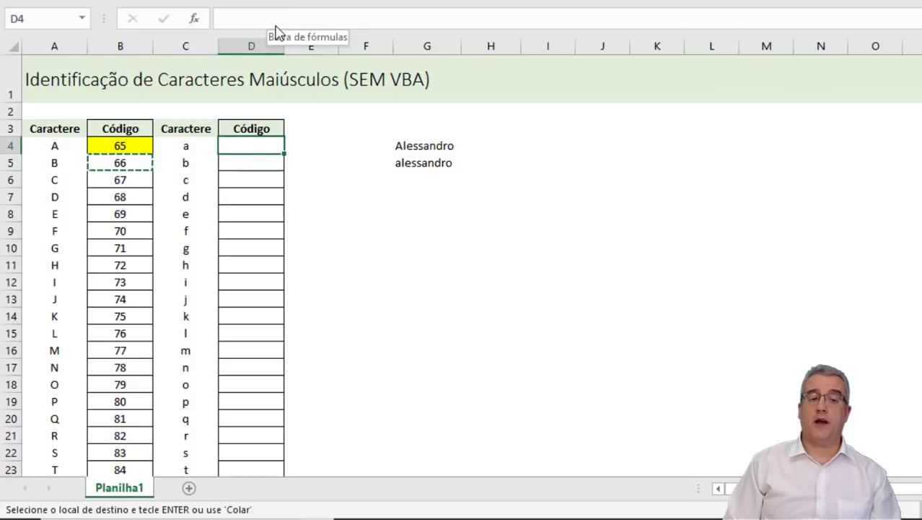
key("shift+Down")
key("shift+Down")
key("shift+Down")
key("shift+Down")
key("shift+Down")
key("shift+Down")
key("shift+Down")
key("shift+Down")
key("shift+Down")
key("shift+Down")
key("shift+Down")
key("shift+Down")
key("shift+Down")
key("shift+Down")
key("shift+Down")
key("shift+Down")
key("shift+Down")
key("shift+Down")
key("shift+Down")
key("shift+Down")
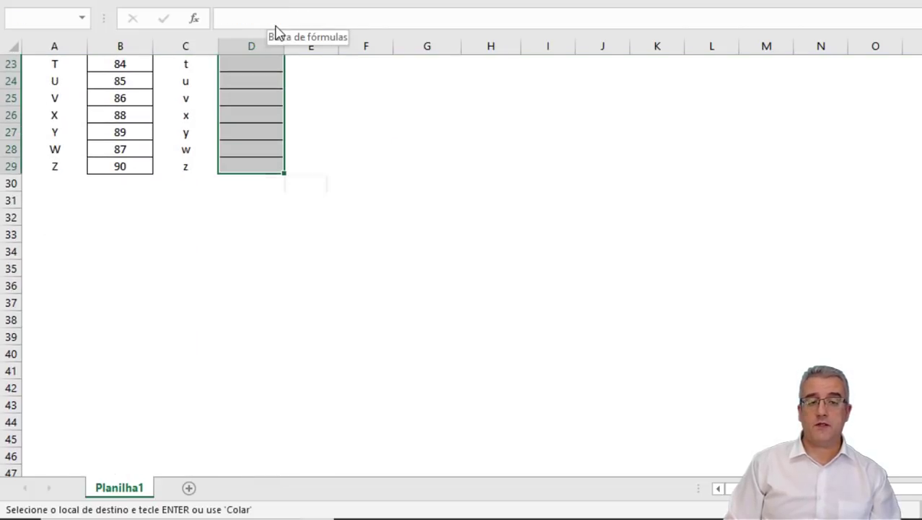
key("ctrl+v")
key("Up")
key("Down")
key("Escape")
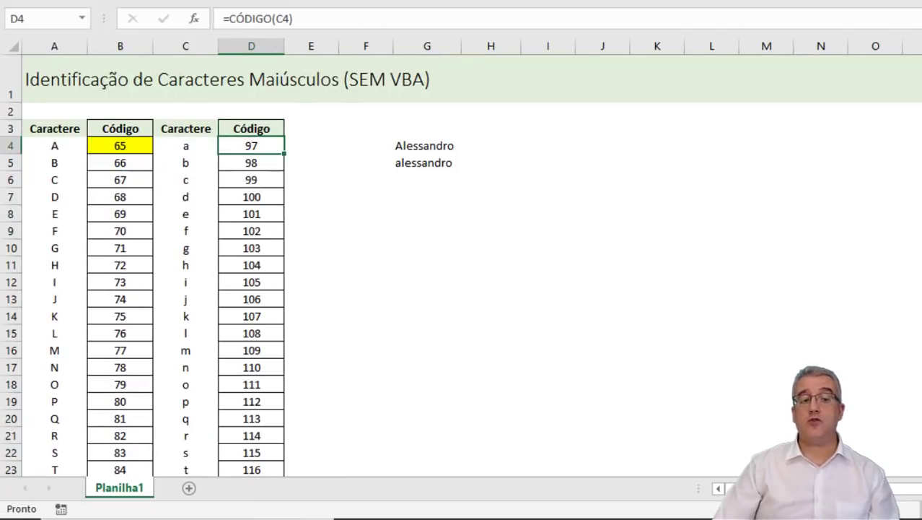
Step: Highlight the code of the lowercase a in D4 with a yellow fill
left_click(202, 148)
left_click(247, 140)
left_click(238, 2)
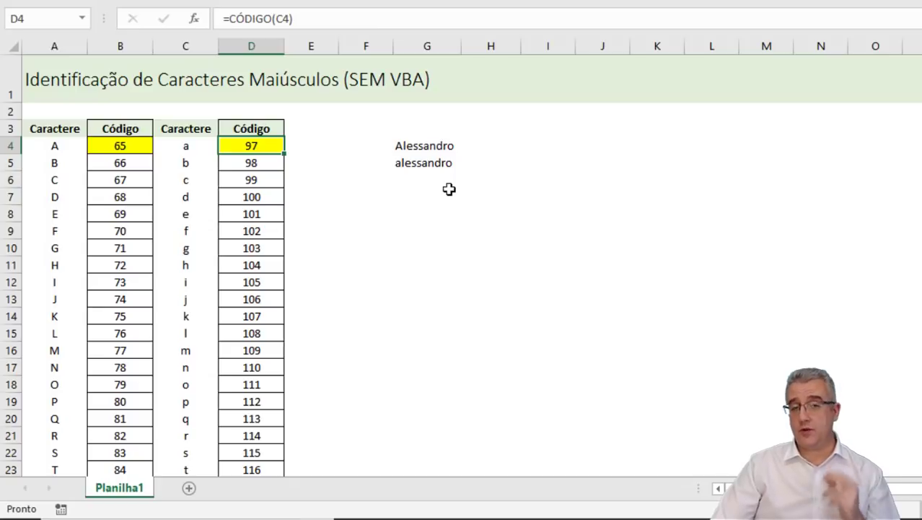
Step: Begin an SE formula in H4 with an E test whose first condition is CÓDIGO(G4)>=65
left_click(501, 159)
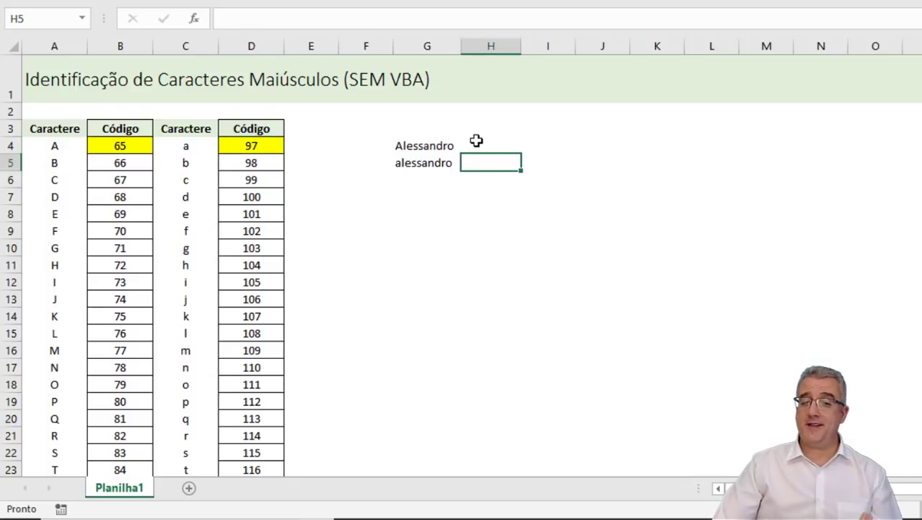
left_click(505, 144)
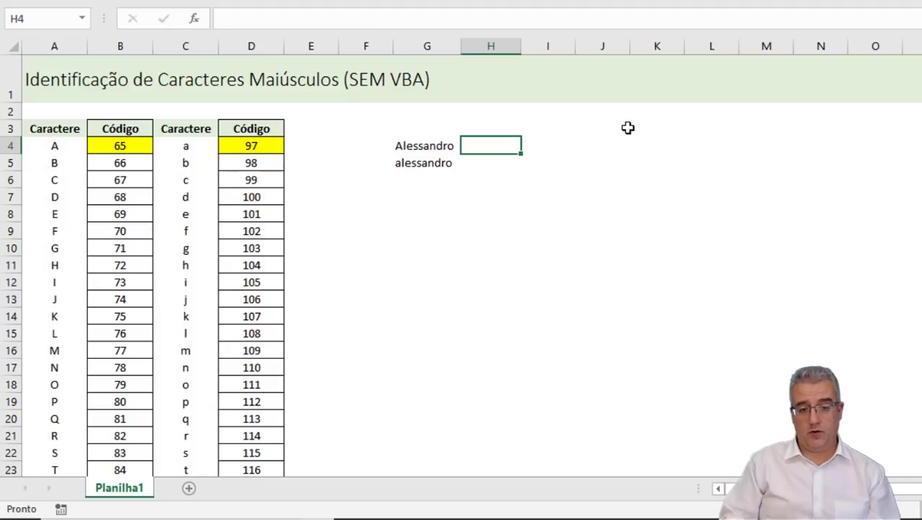
type("=se(")
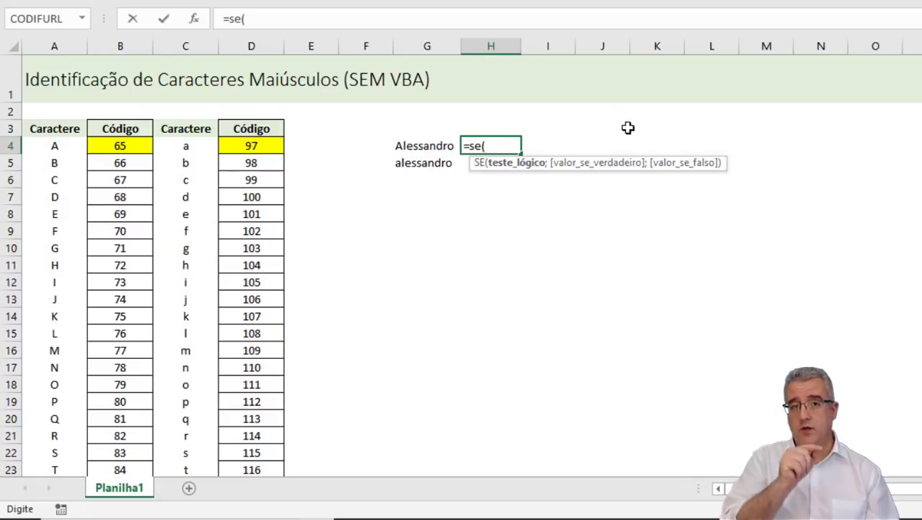
type("e")
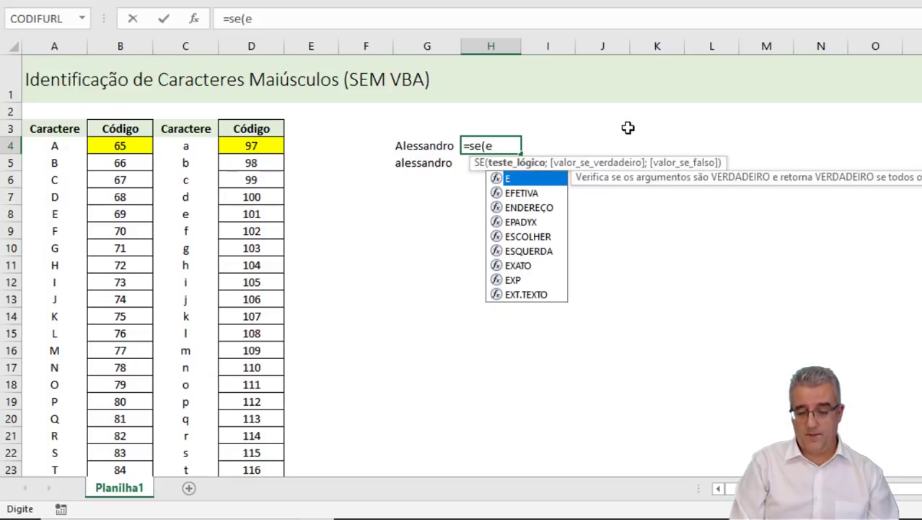
type("(")
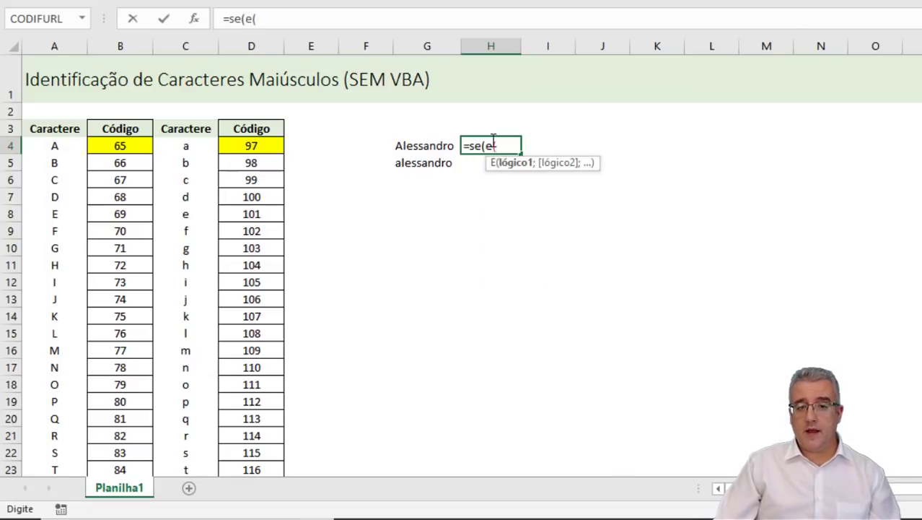
left_click(443, 147)
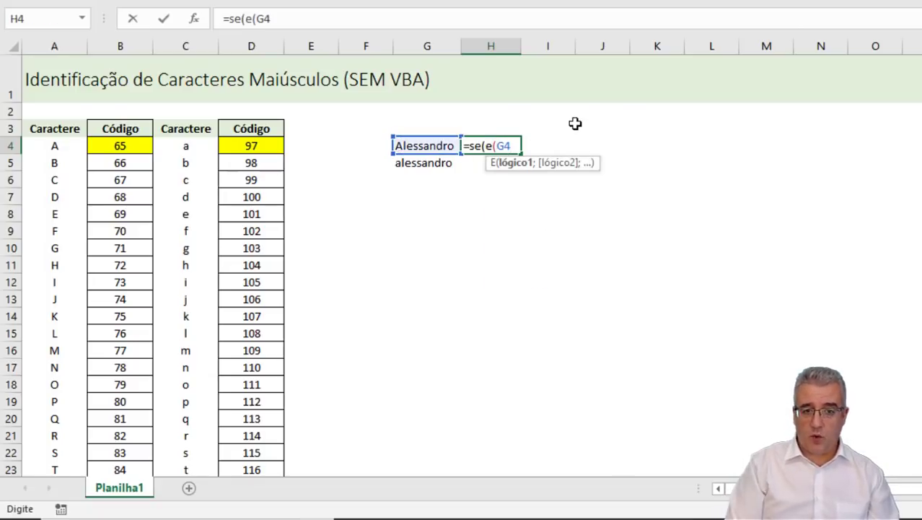
key("BackSpace")
key("BackSpace")
type("código(")
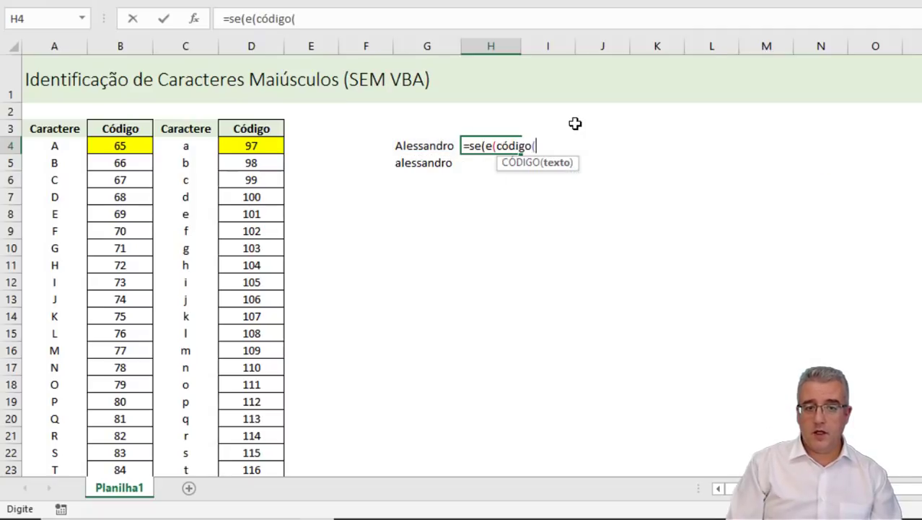
left_click(424, 146)
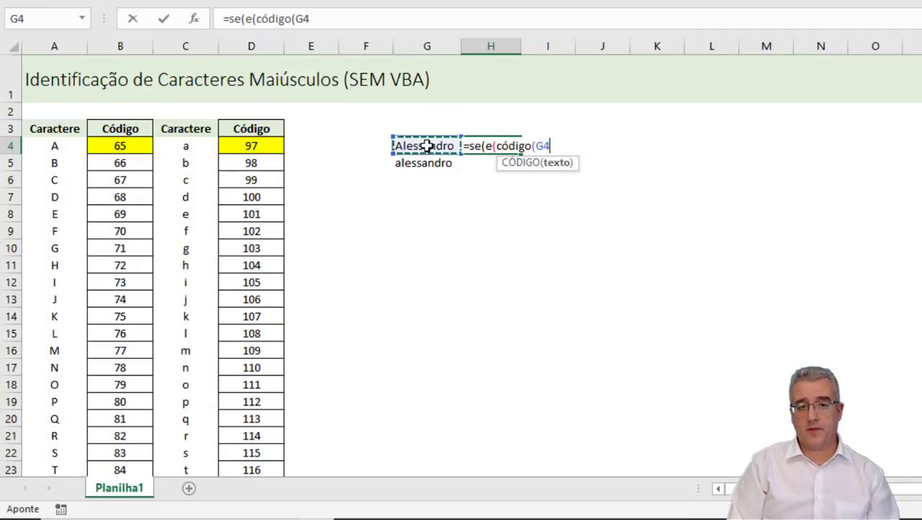
type(")>")
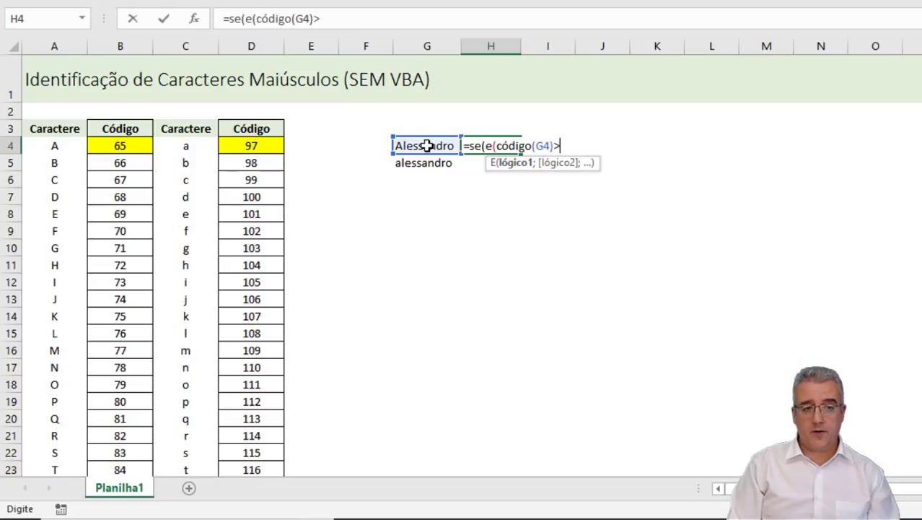
type("=65")
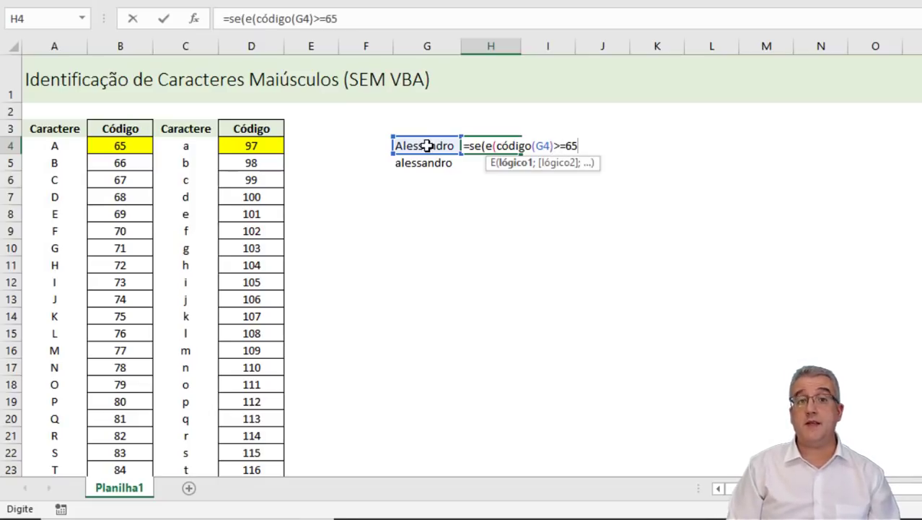
Step: Add CÓDIGO(G4)<=90 as the second condition of the H4 formula and close the E test
type(";")
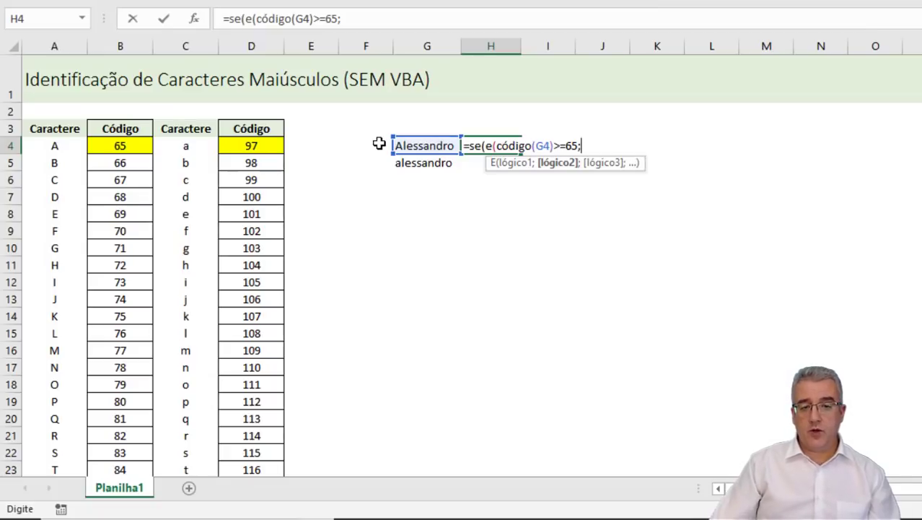
left_click(402, 146)
key("BackSpace")
key("BackSpace")
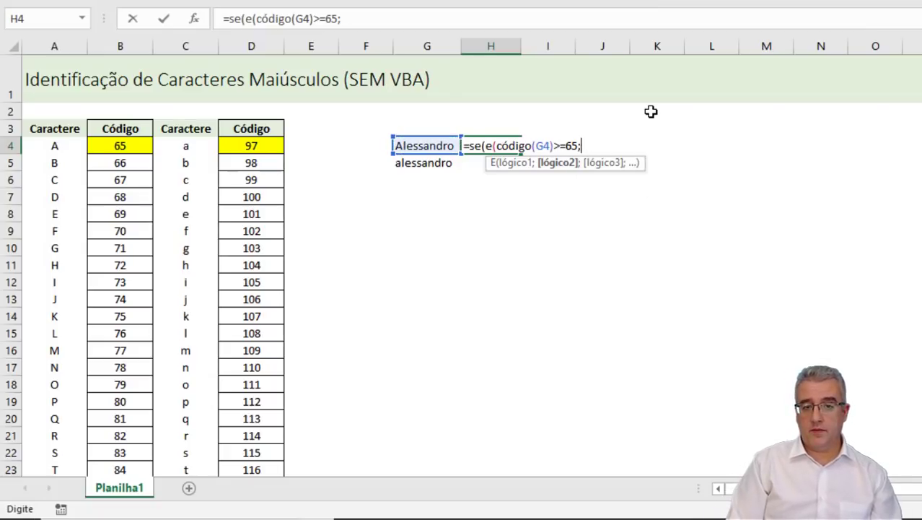
type("códi")
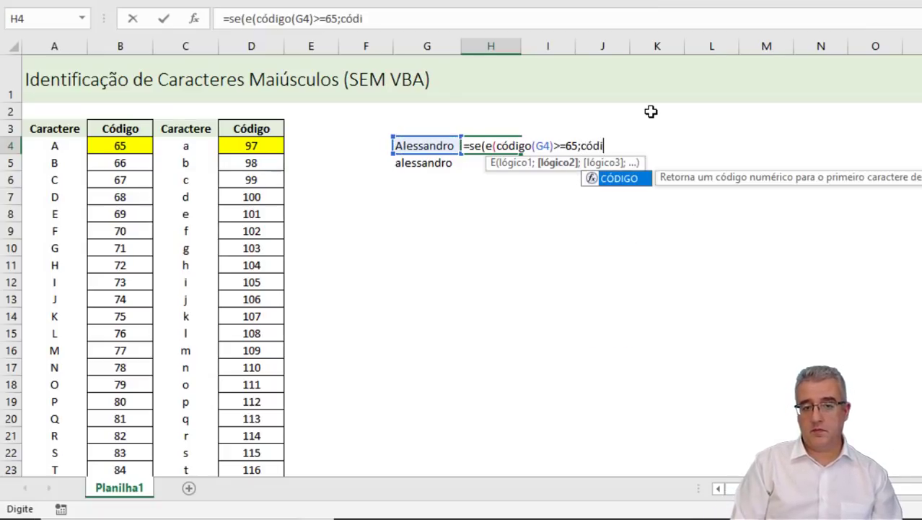
key("Tab")
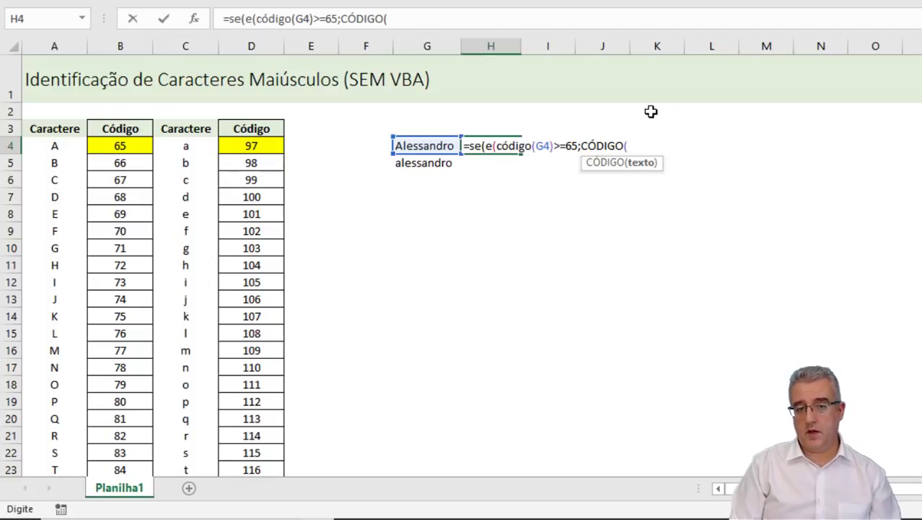
left_click(413, 145)
type(")")
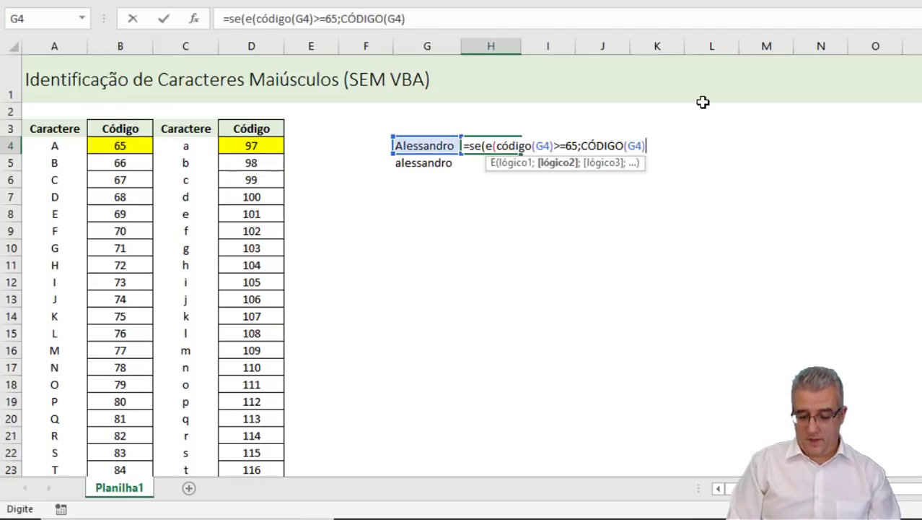
type("<=")
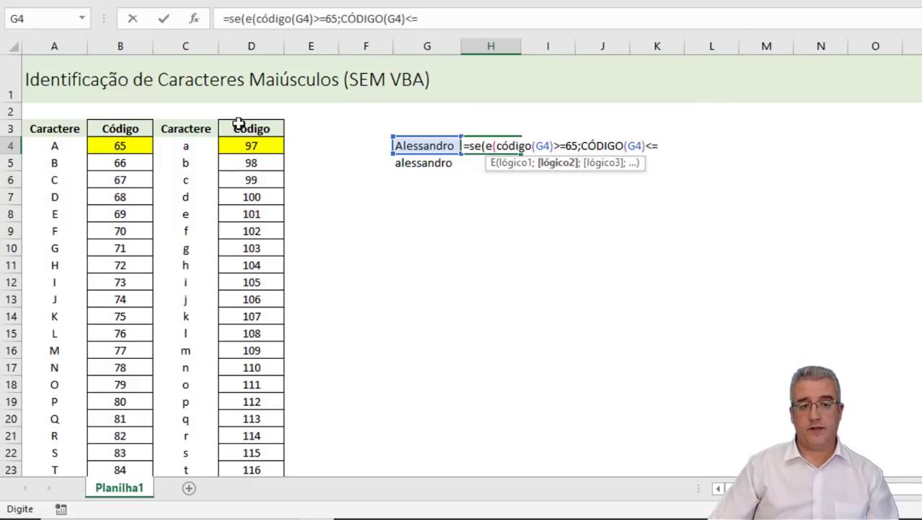
scroll(256, 137, "down", 5)
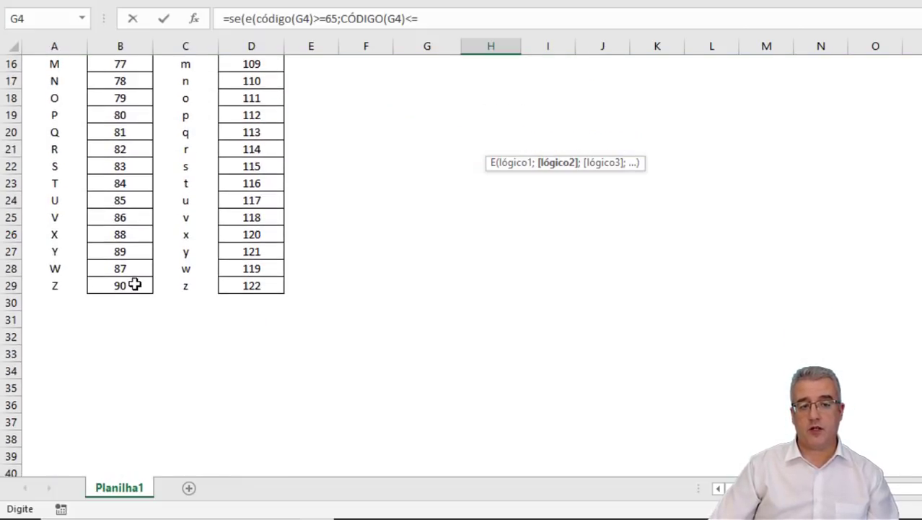
scroll(134, 282, "up", 5)
type("90)")
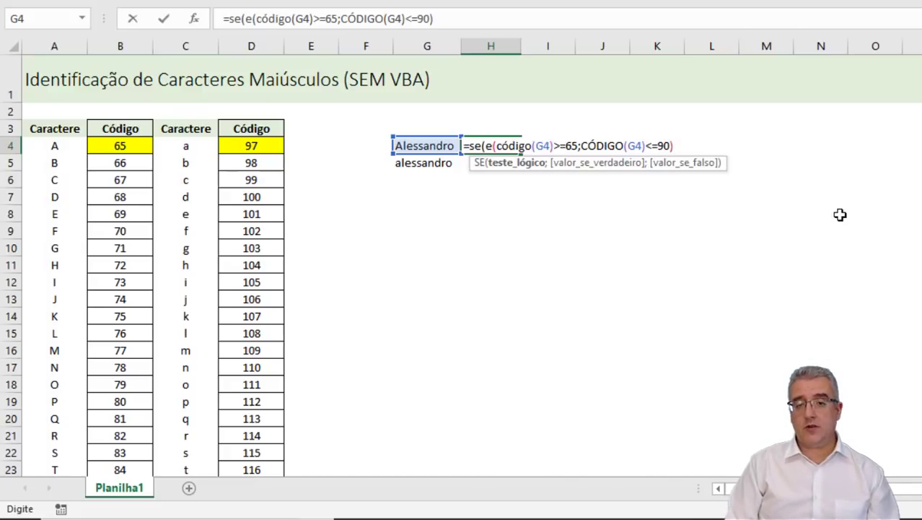
Step: Complete the H4 formula with "Começa com maiúscula" as the true result and "Começa com minúscula" as the false result
type(";\"cOMEÇ")
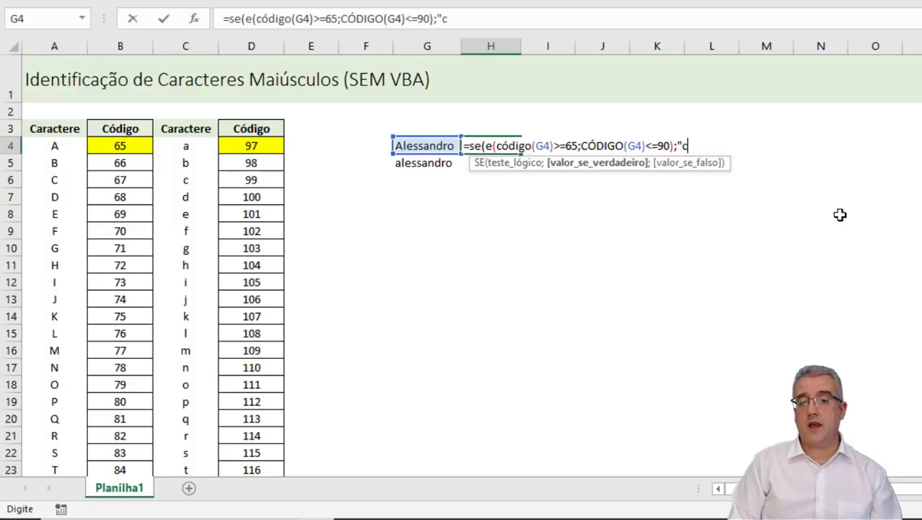
key("BackSpace")
key("BackSpace")
key("BackSpace")
key("BackSpace")
key("BackSpace")
type("Começa com mai")
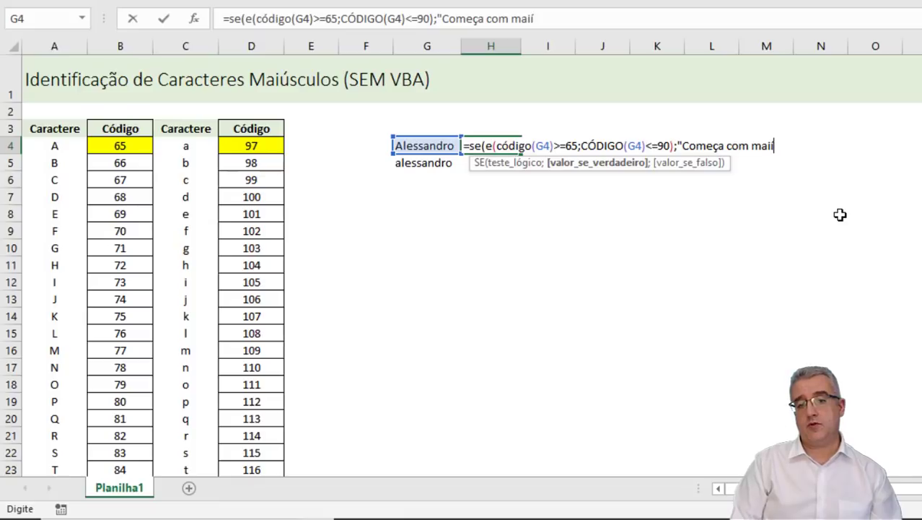
type("úscula\"")
type(";\"Começ")
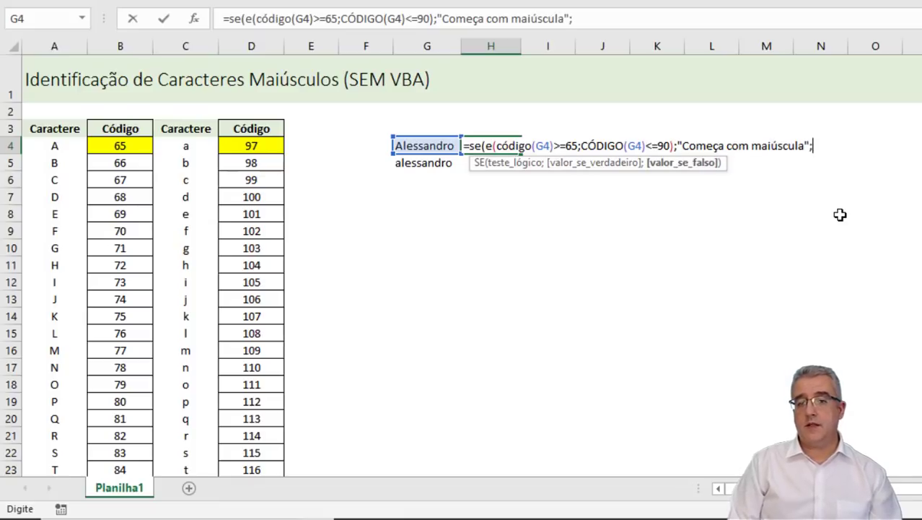
type("a com minúscula")
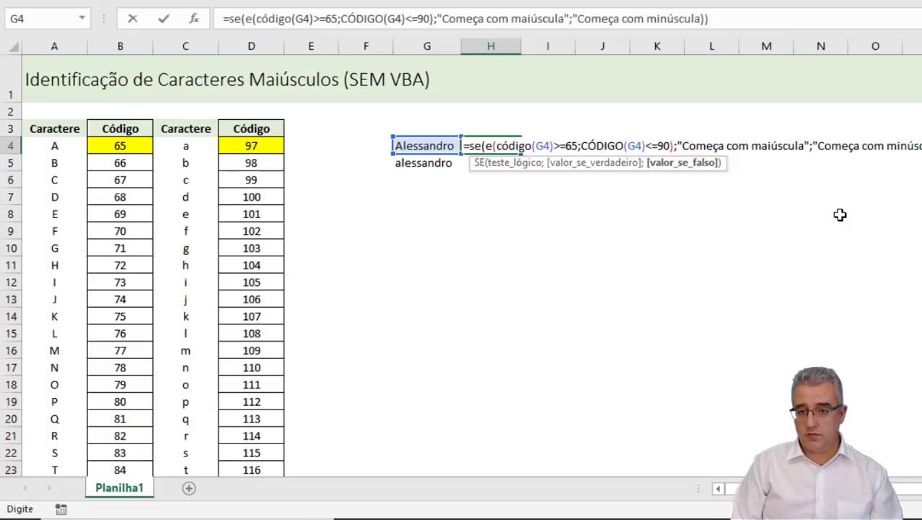
type("\")")
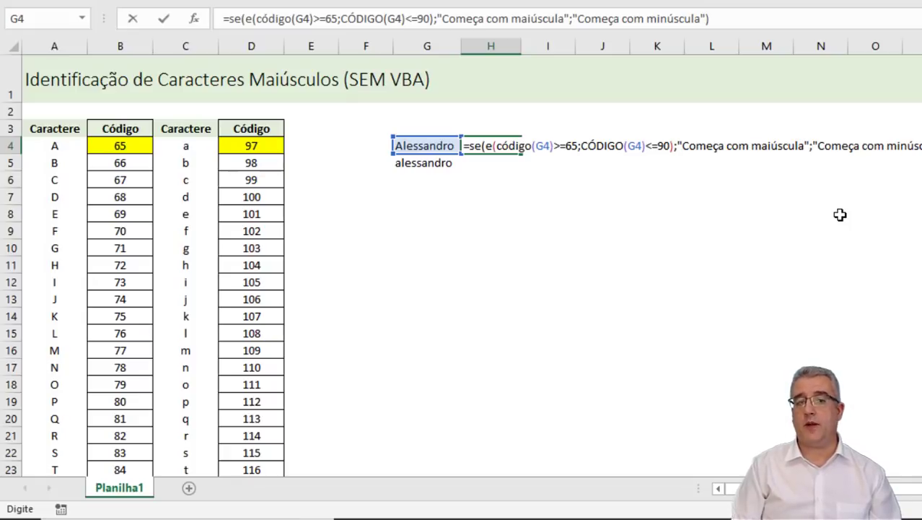
key("Return")
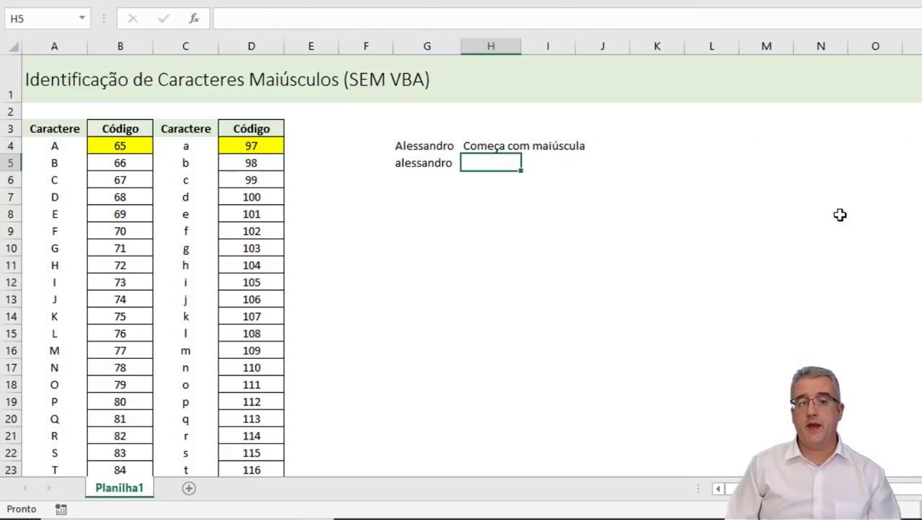
Step: Fit column H to the width of its text and copy the H4 formula into H5
key("Up")
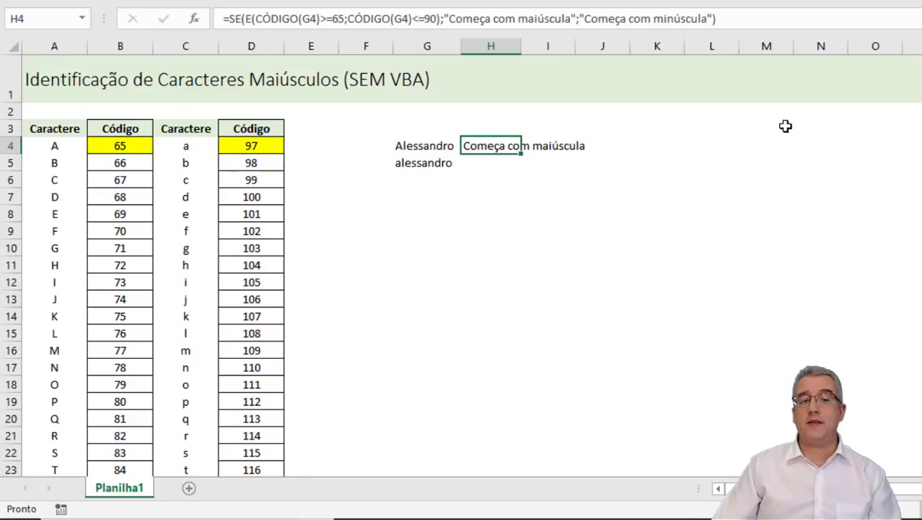
double_click(521, 46)
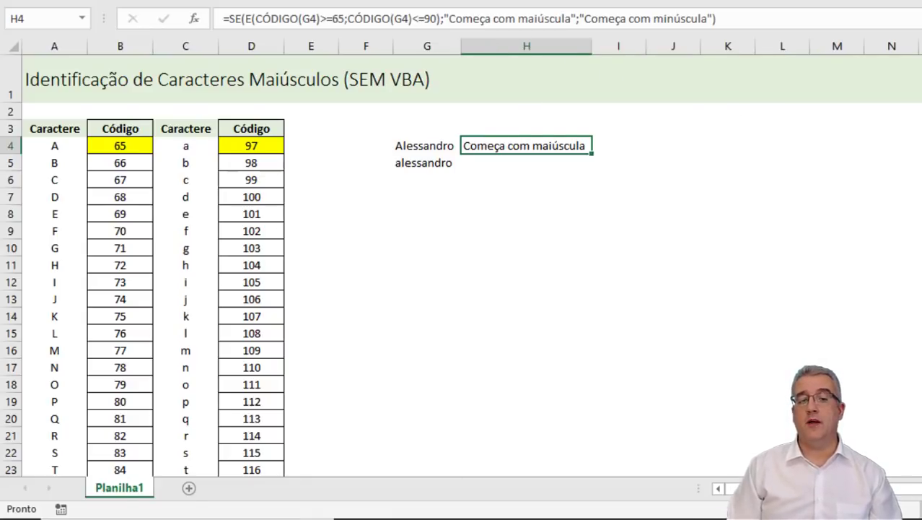
key("ctrl+c")
key("Down")
key("ctrl+v")
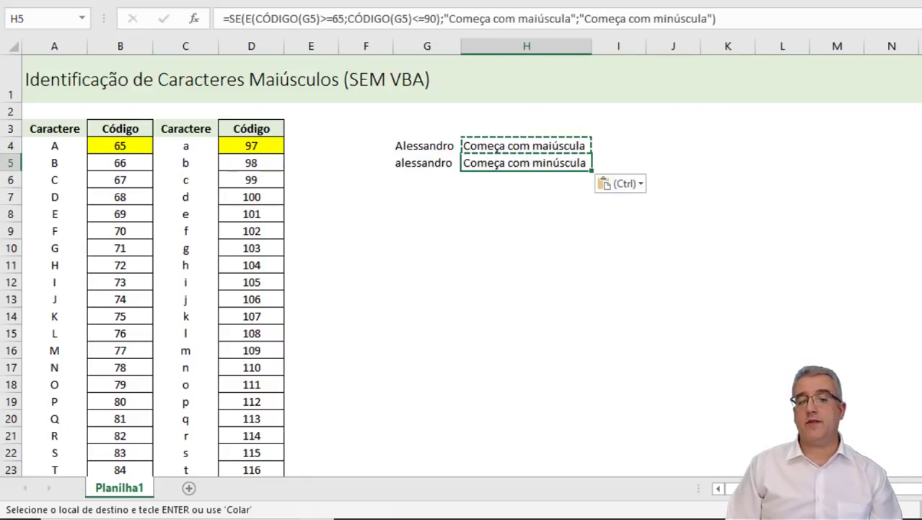
key("Escape")
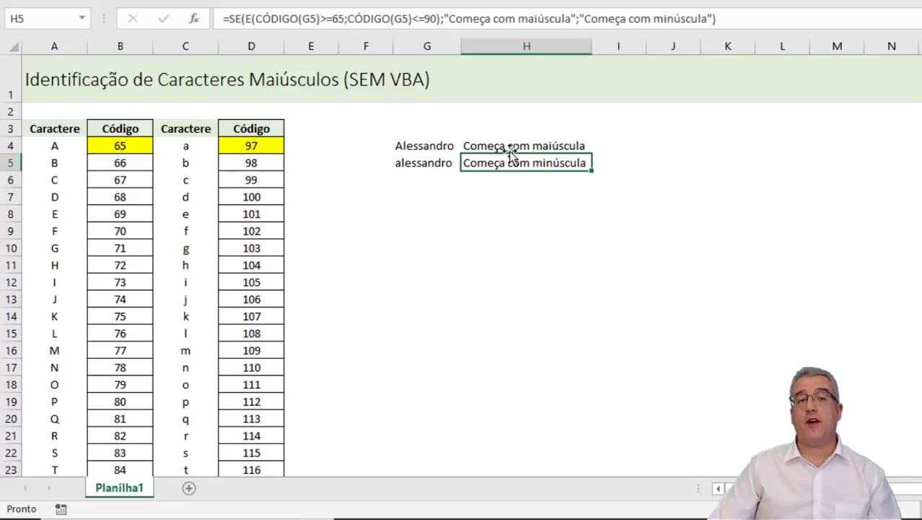
Step: Examine the first and last character codes of the uppercase letters in B4 and B29 and of the lowercase letters in D4 and D29
left_click(125, 148)
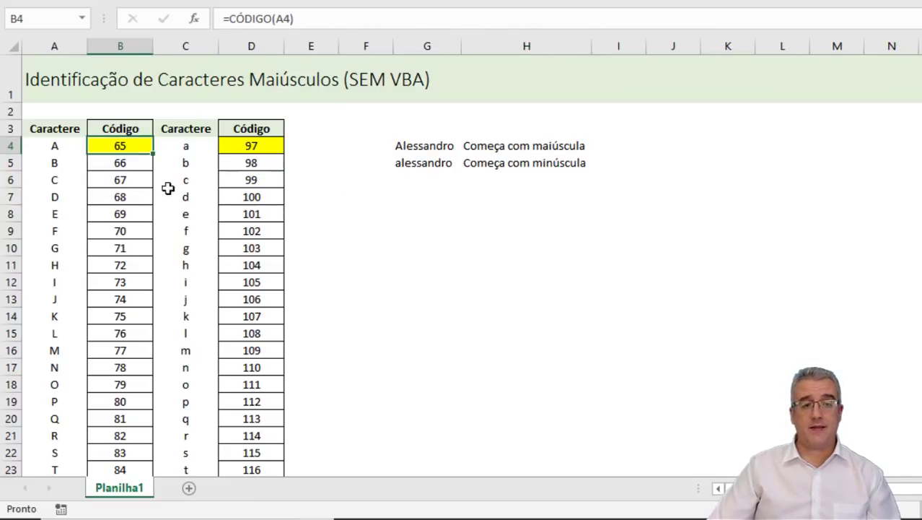
scroll(152, 270, "down", 5)
left_click(130, 286)
scroll(129, 288, "up", 4)
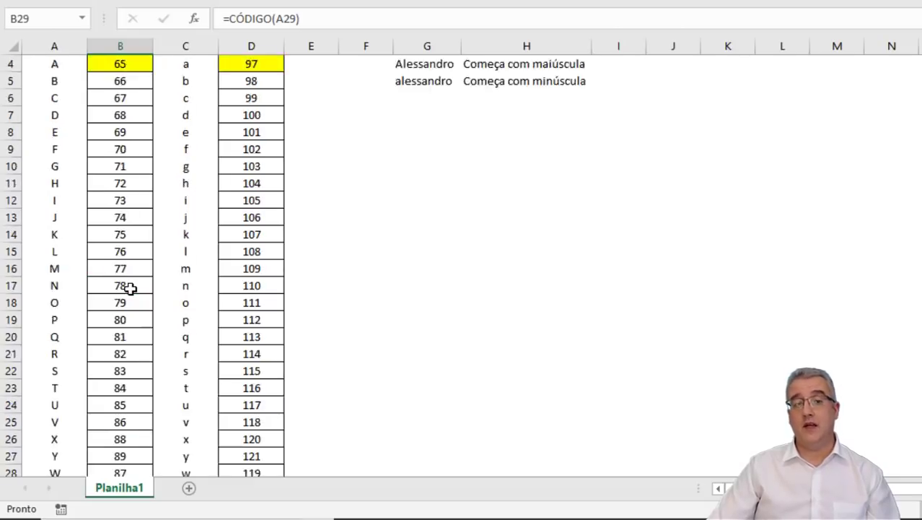
scroll(130, 288, "up", 1)
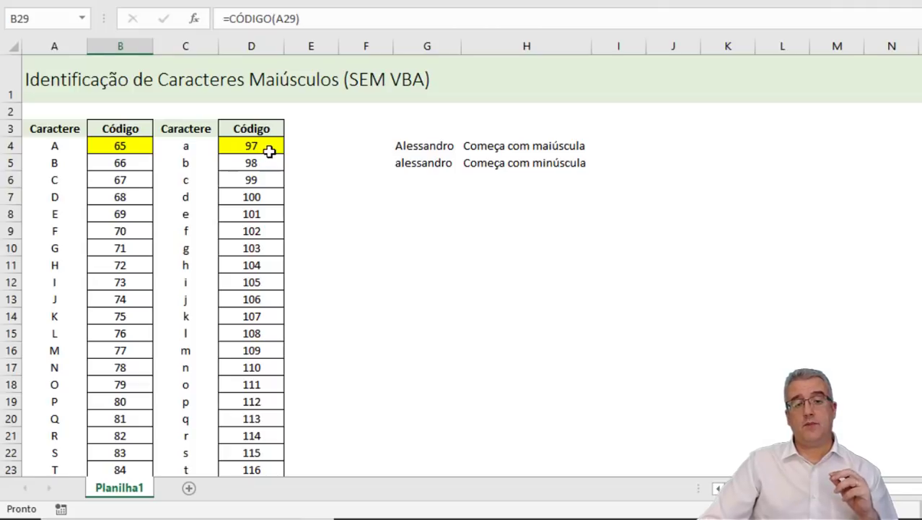
left_click(268, 150)
scroll(269, 151, "down", 4)
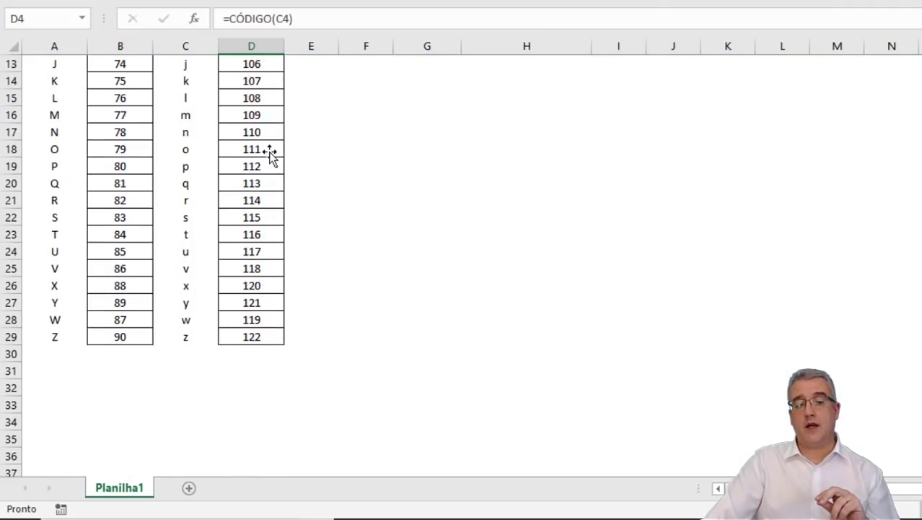
left_click(270, 332)
scroll(271, 332, "up", 4)
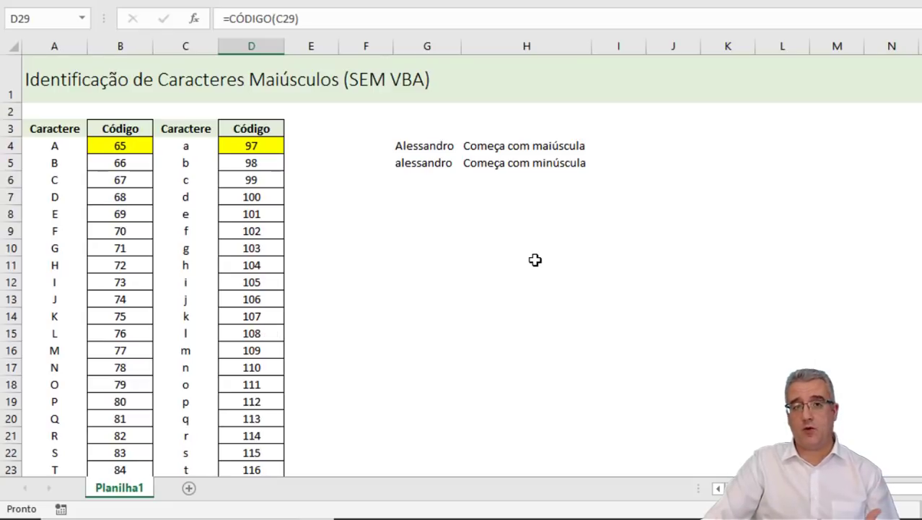
left_click(183, 147)
type("=")
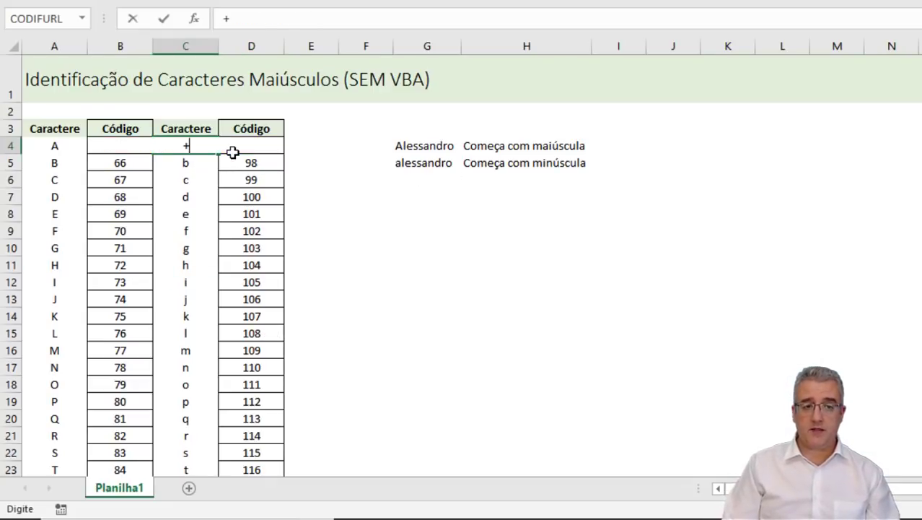
key("Escape")
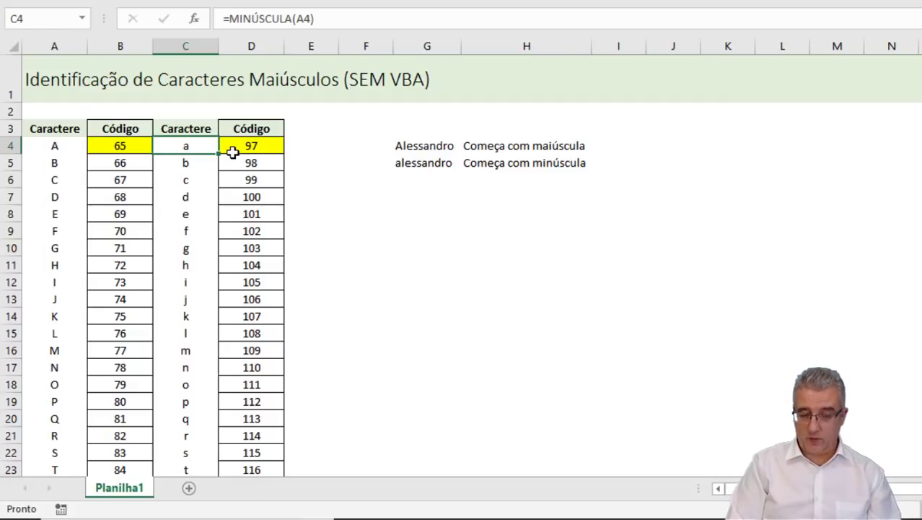
Step: Try the character 0 in C4 in place of the lowercase letter formula, and undo the entry
type("0")
key("Return")
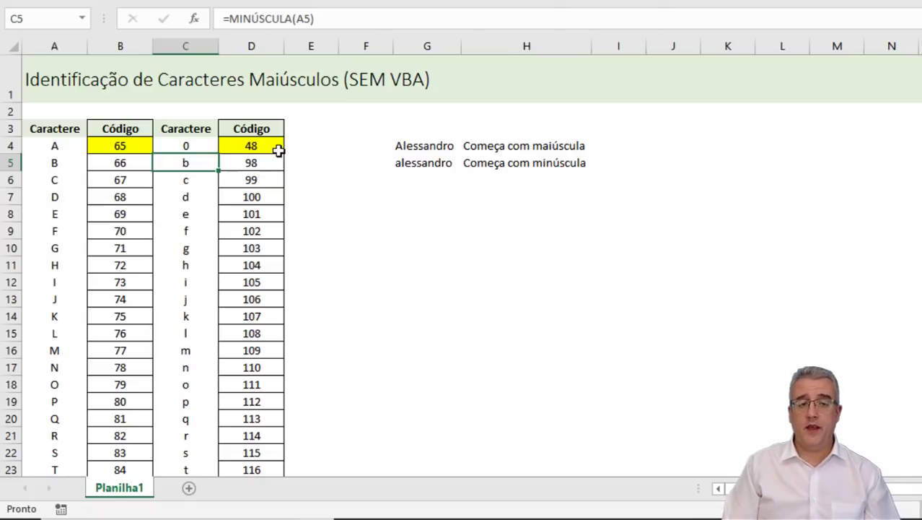
key("ctrl+z")
Step: Enter =CARACT(65) in G8 to convert the code back into its character
key("Down")
key("Down")
key("Down")
key("Right")
key("Right")
key("Down")
key("Right")
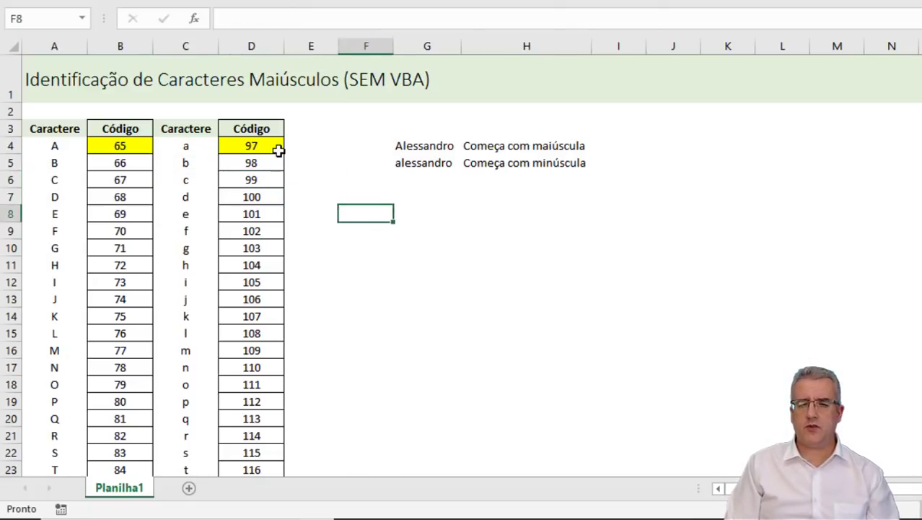
key("Right")
type("=cara")
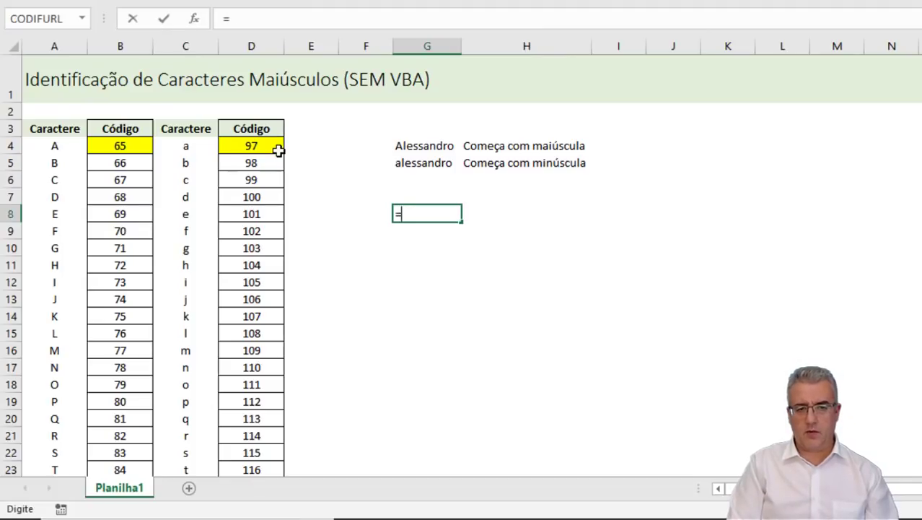
key("Tab")
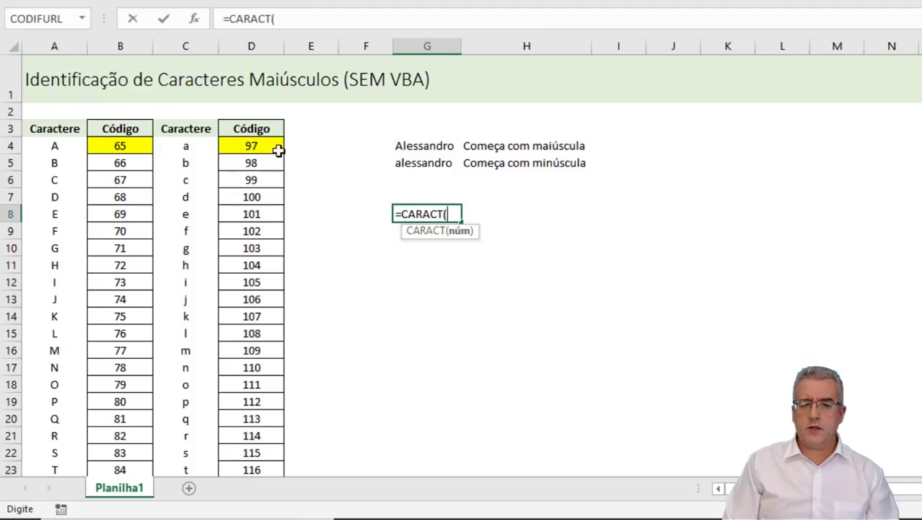
type("65)")
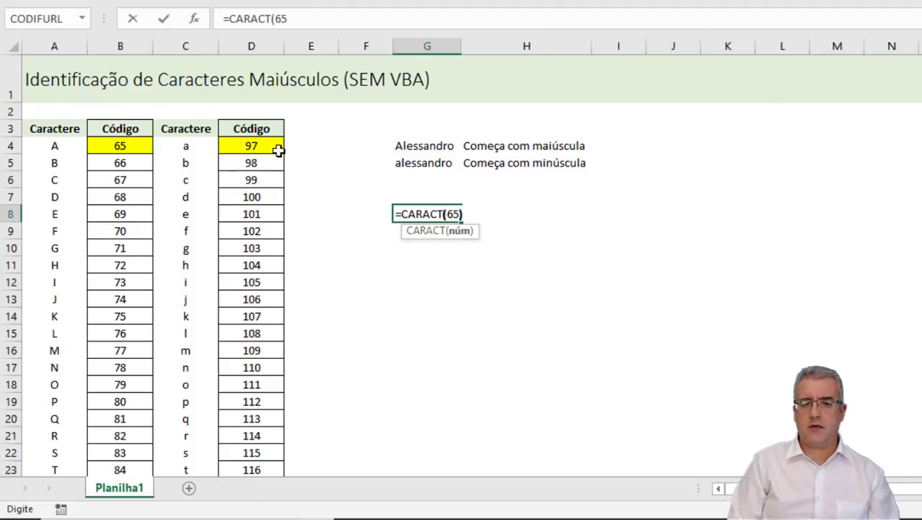
key("Return")
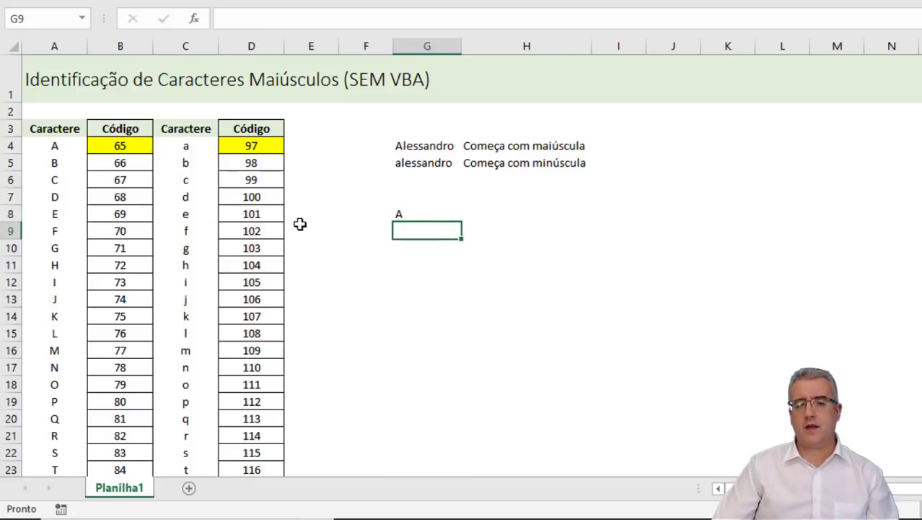
left_click(452, 214)
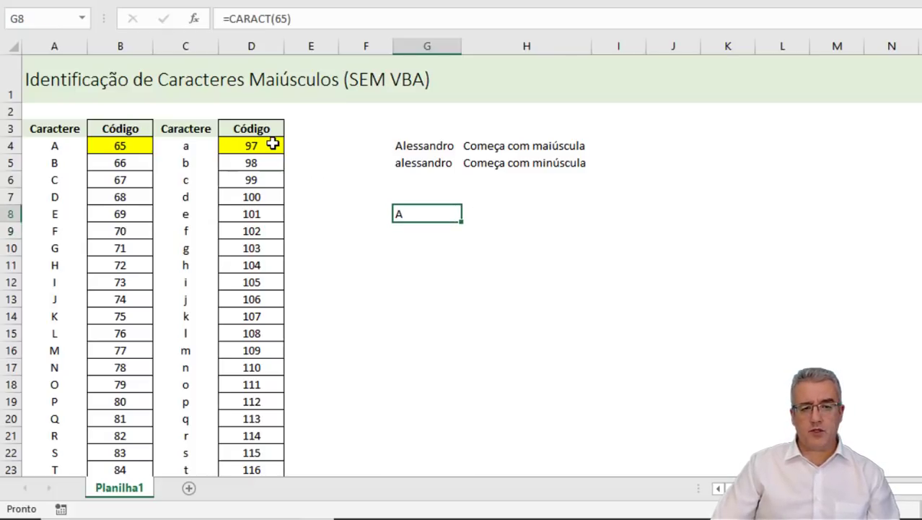
Step: Enter =FÓRMULATEXTO(D4) in E4 to display the code formula as text
left_click(275, 144)
left_click(300, 146)
type("=fó")
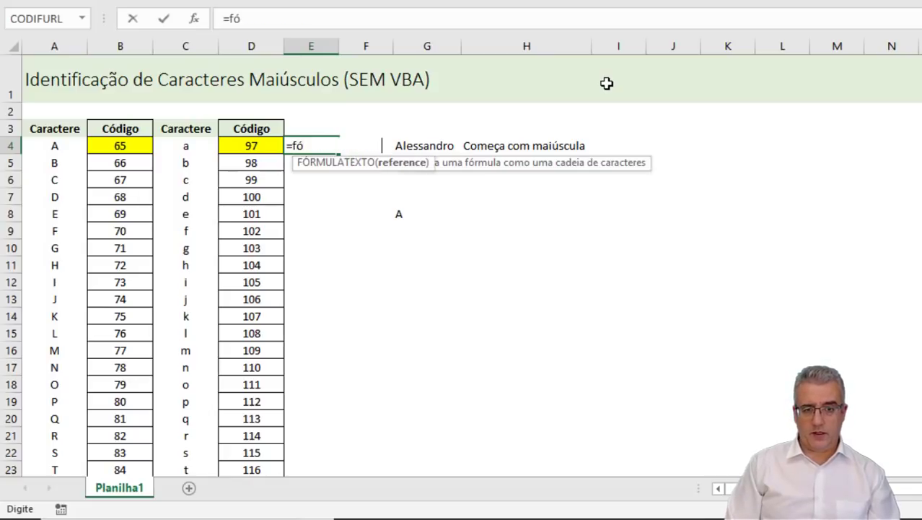
key("Tab")
key("Left")
key("Return")
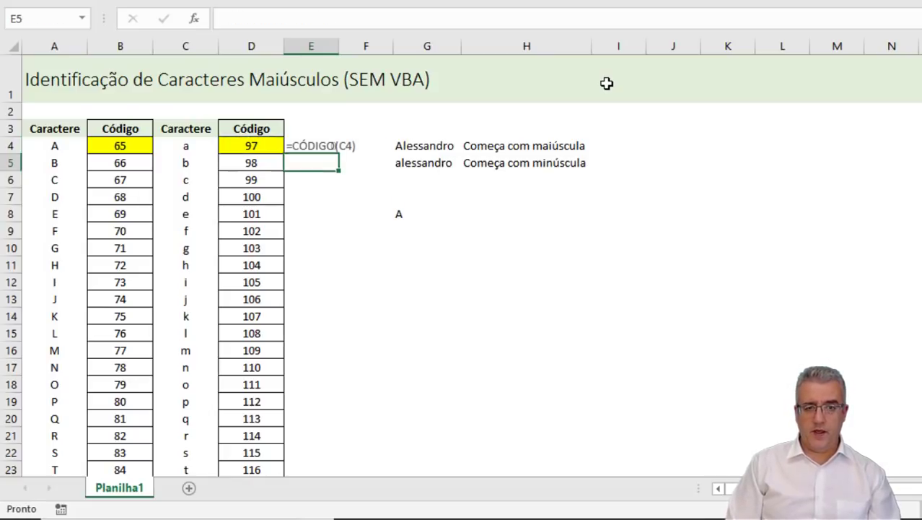
key("Up")
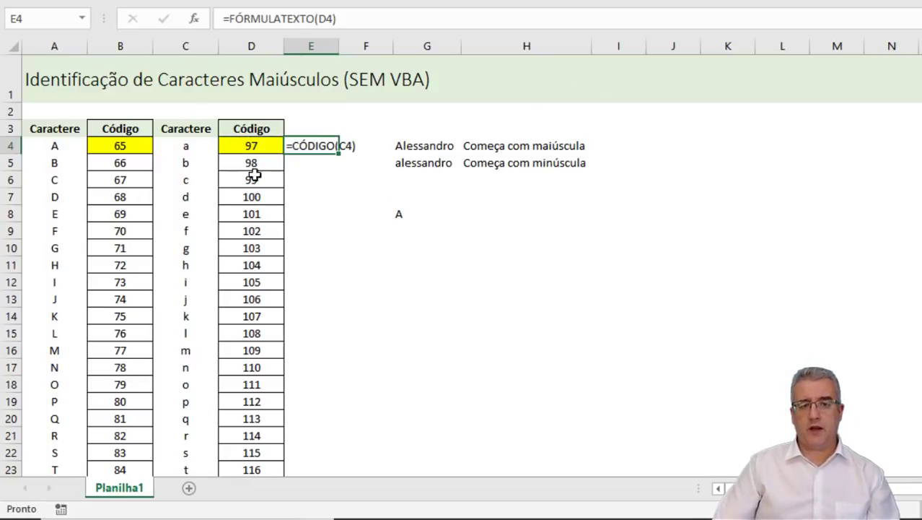
Step: Fill the E4 formula down beside the code list and fit column E to its contents
double_click(339, 154)
double_click(342, 47)
left_click(352, 177)
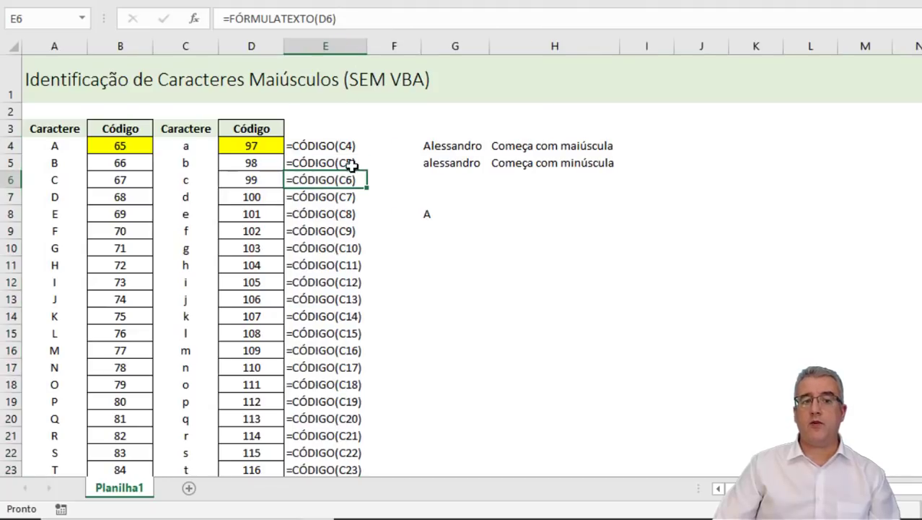
Step: Enter =FÓRMULATEXTO(G8) in H8 to show the CARACT formula as text
left_click(461, 210)
key("Right")
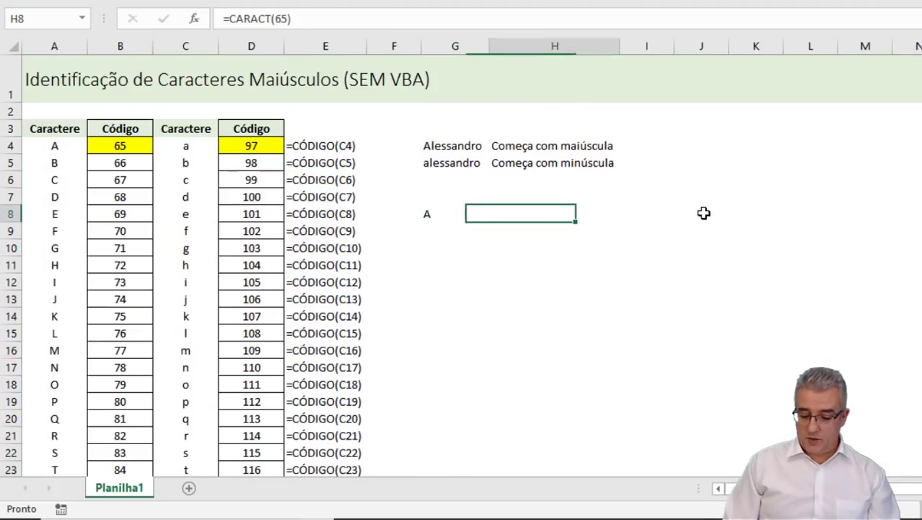
type("=fó")
key("Tab")
key("Left")
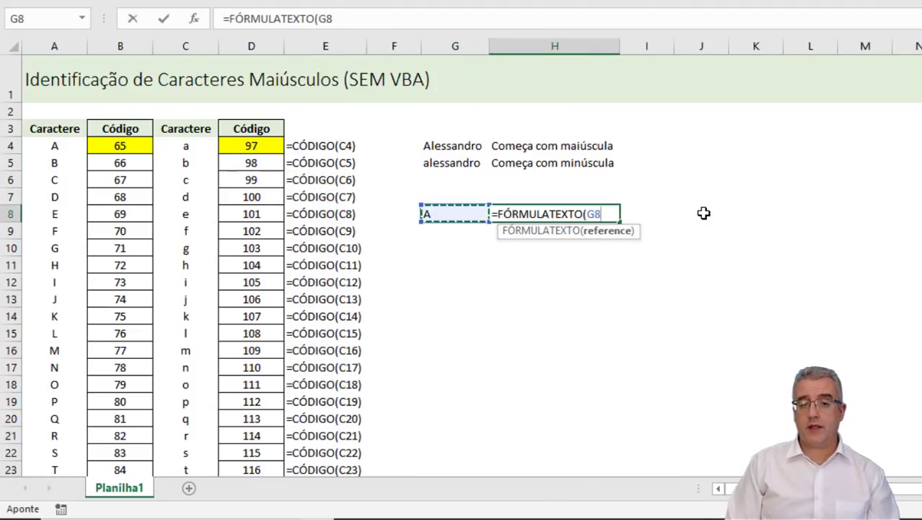
key("Return")
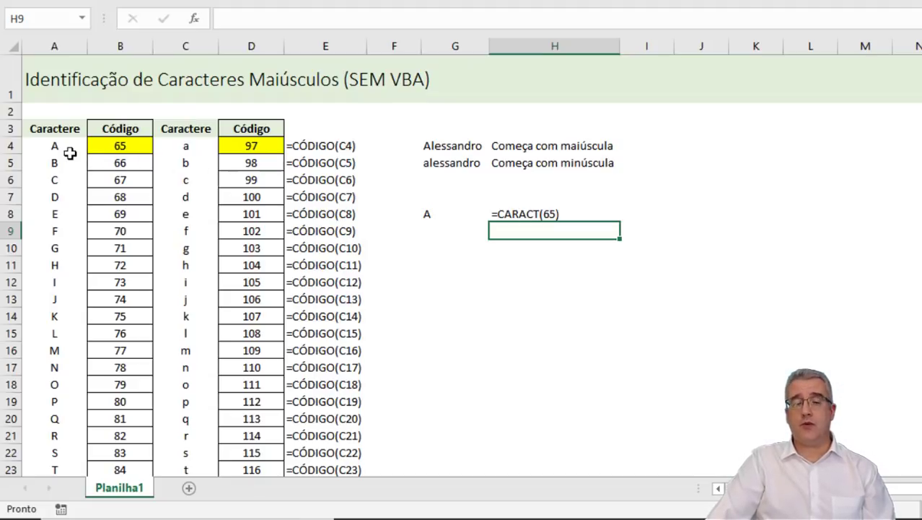
Step: Examine the H4 formula that tests the code of the text in G4, leaving it unedited
double_click(534, 144)
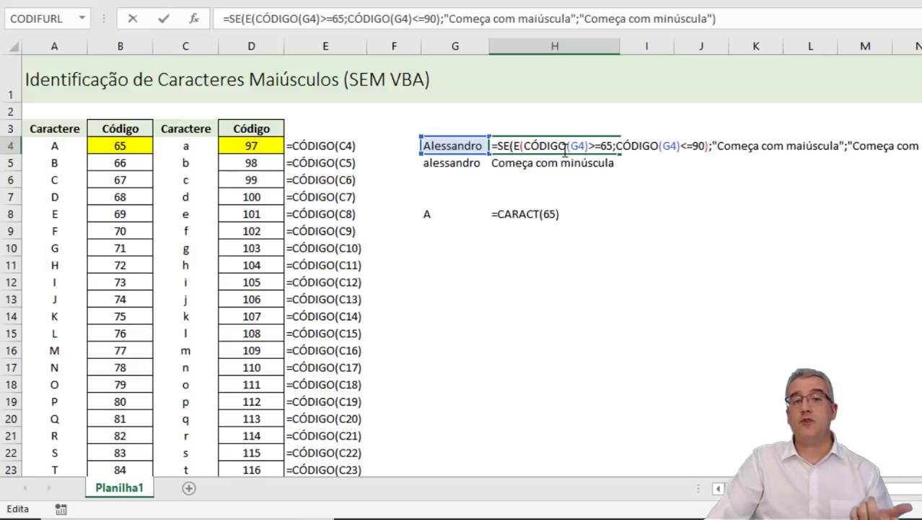
key("Escape")
left_click_drag(433, 150, 500, 167)
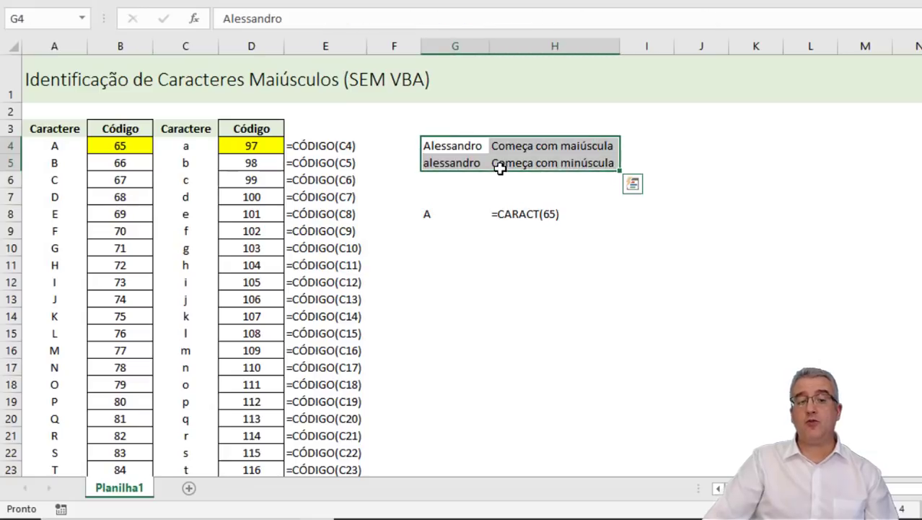
key("ctrl+q")
key("Escape")
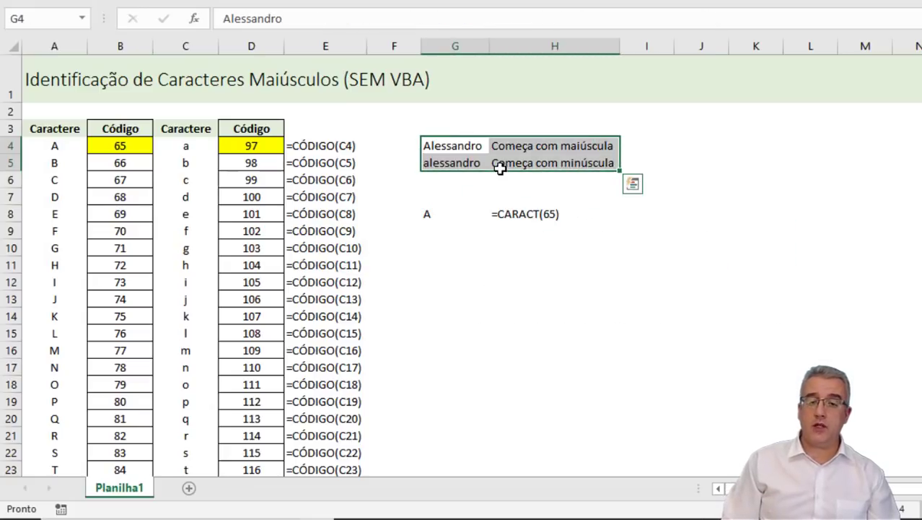
Step: Copy the example names and their result formulas from G4:H5 into G11:H12
key("Down")
key("Down")
key("Down")
key("Up")
key("Up")
key("Up")
key("shift+Down")
key("shift+Right")
key("ctrl+c")
key("Down")
key("Down")
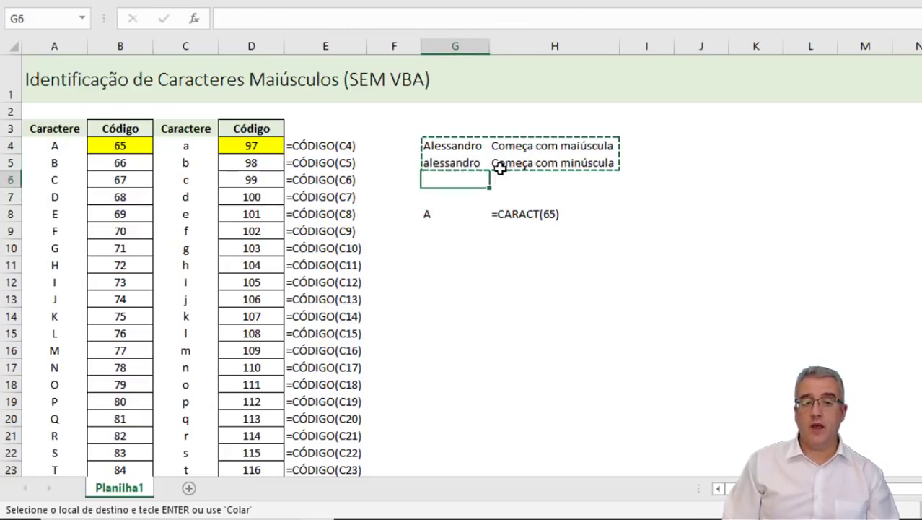
key("Down")
key("Down")
key("Down")
key("Down")
key("Down")
key("ctrl+v")
key("Escape")
key("Down")
key("Up")
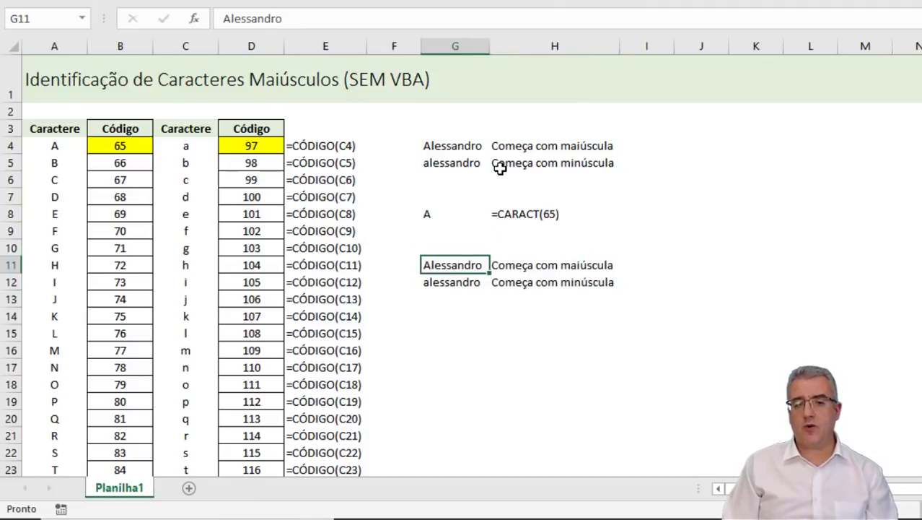
Step: Replace the copied formula in H11 with a new one starting =SE(E(CÓDIGO(
key("Right")
key("F2")
key("shift+End")
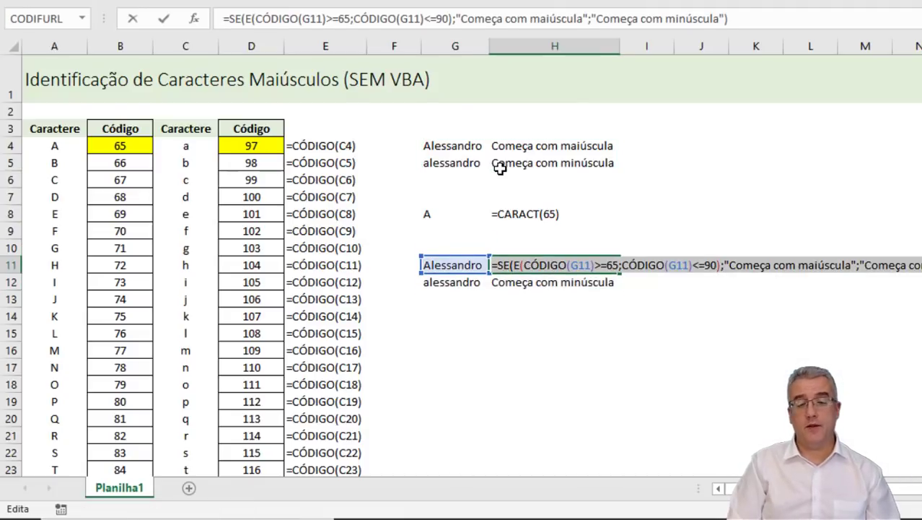
type("=SE(E(")
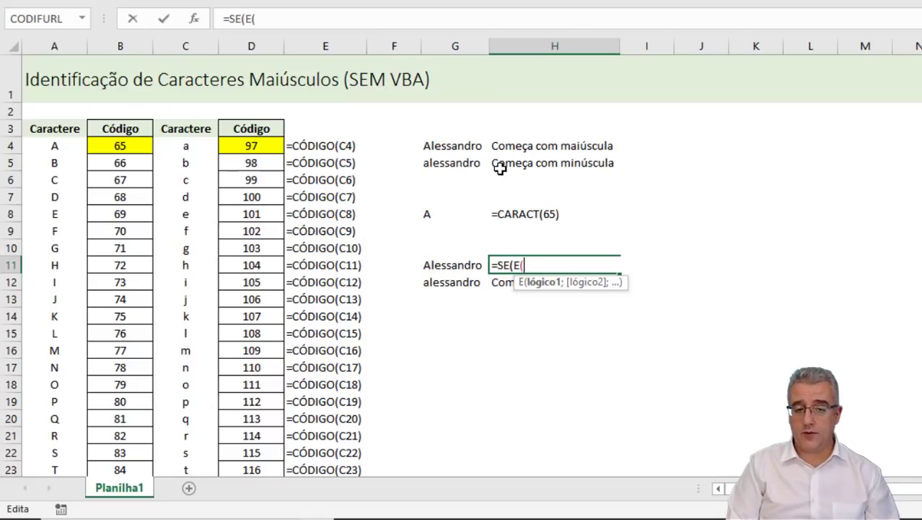
type("EXT")
key("BackSpace")
key("BackSpace")
key("BackSpace")
type("C")
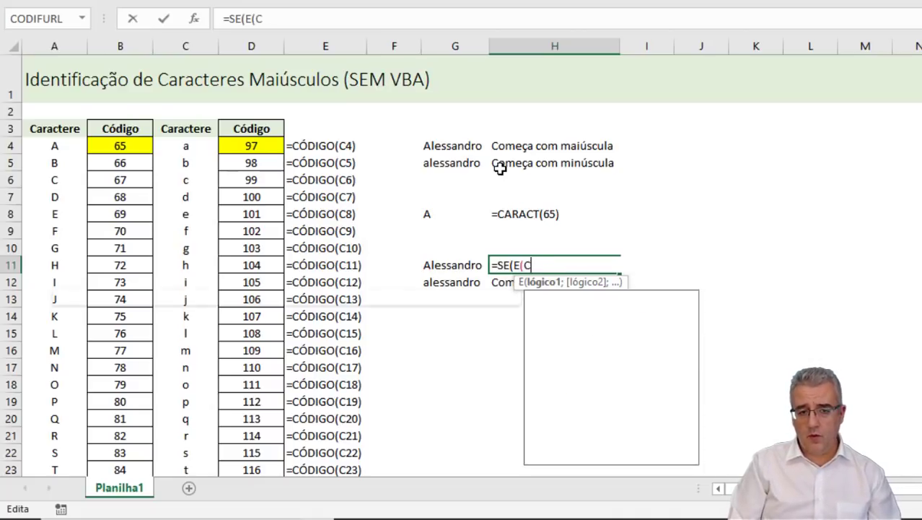
type("ÓDIGO((")
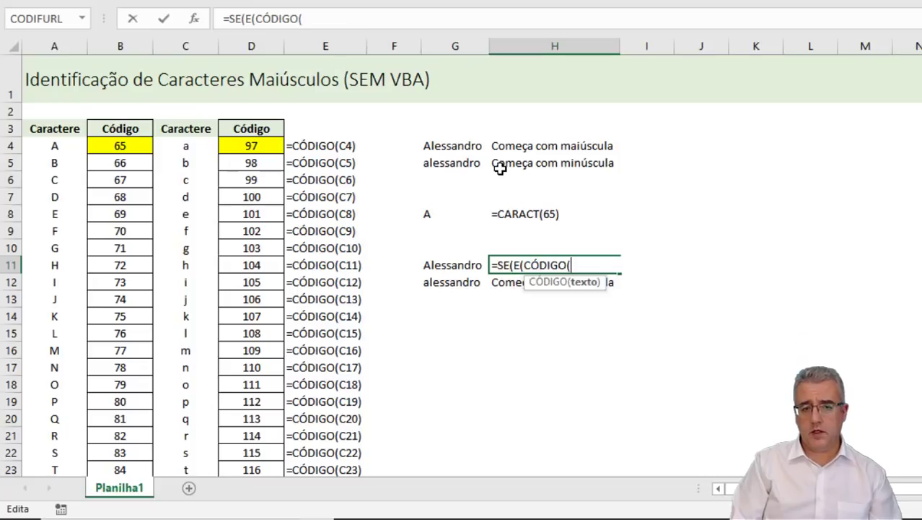
Step: Add ESQUERDA(G11;1) inside CÓDIGO in the H11 formula to take only the first character
key("BackSpace")
type("EXT")
key("BackSpace")
key("BackSpace")
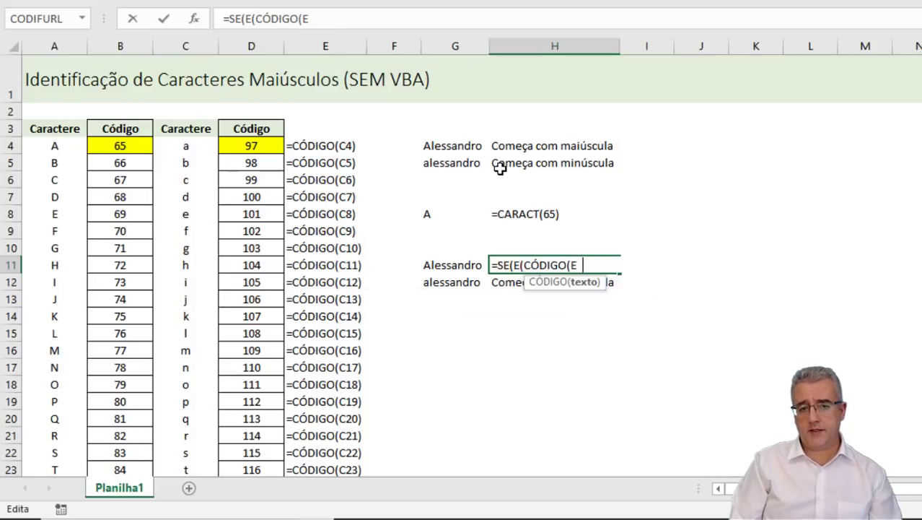
type("E")
key("BackSpace")
type("SQUER")
key("Tab")
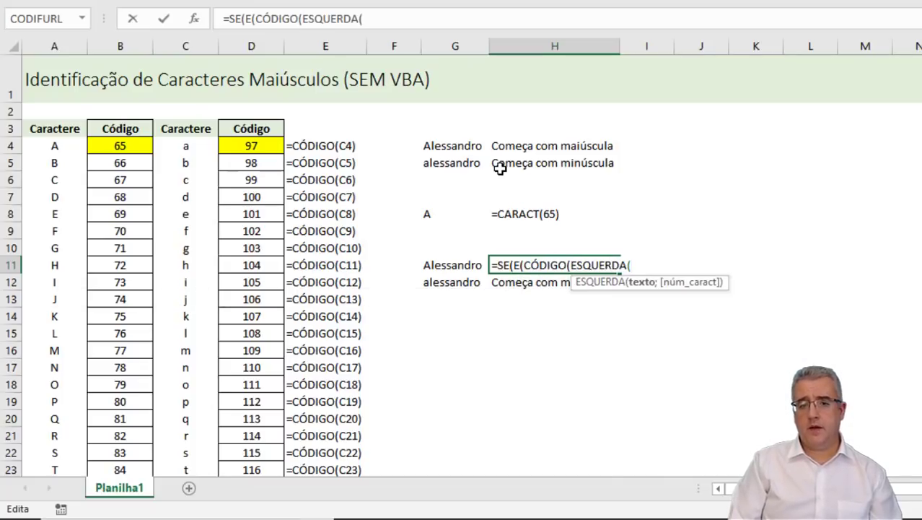
left_click(469, 267)
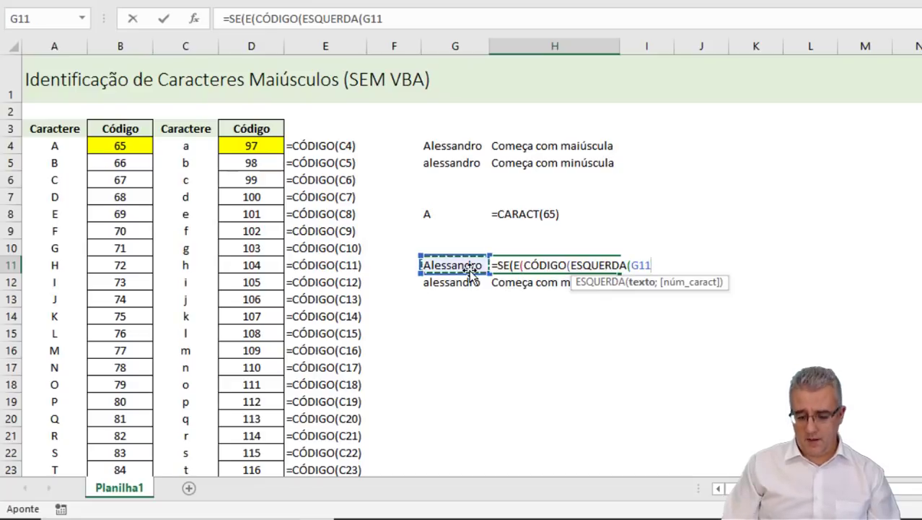
type(";1)")
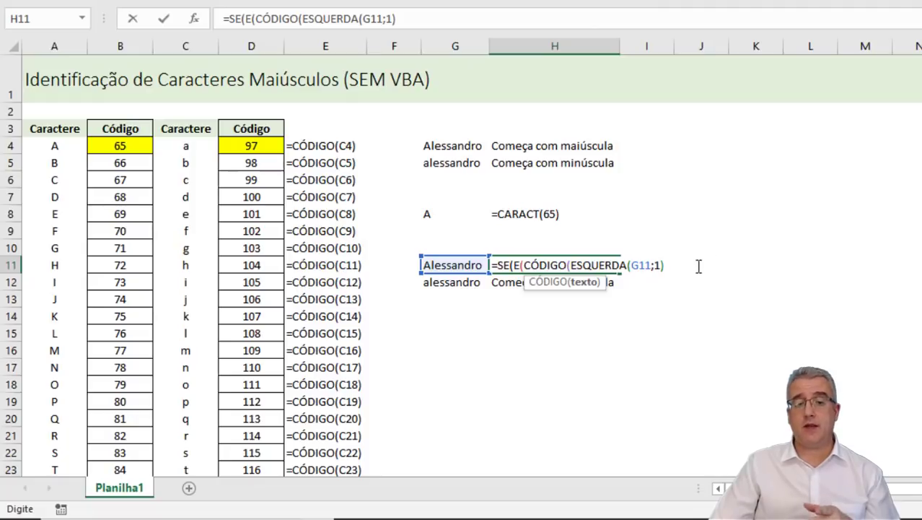
Step: Close the CÓDIGO function in H11 and compare it with >=65 as the first condition of E
double_click(618, 262)
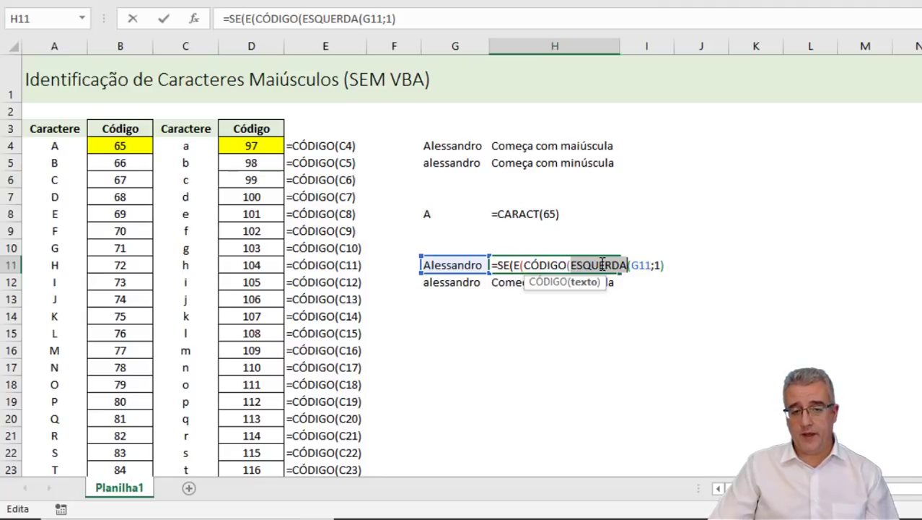
left_click(573, 265)
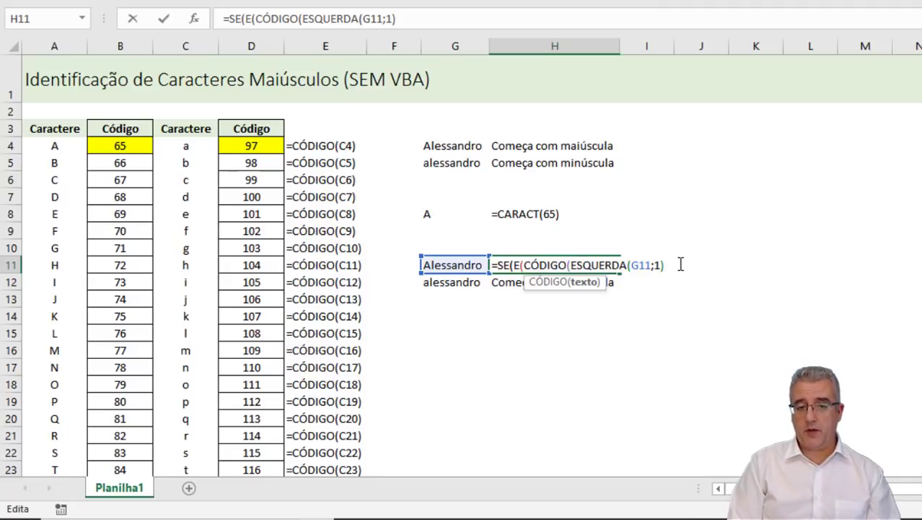
type(")")
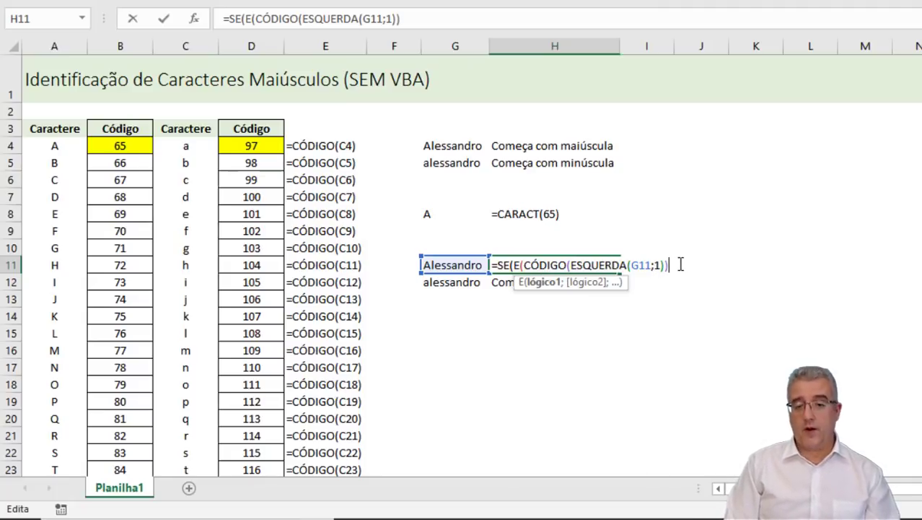
type(">=")
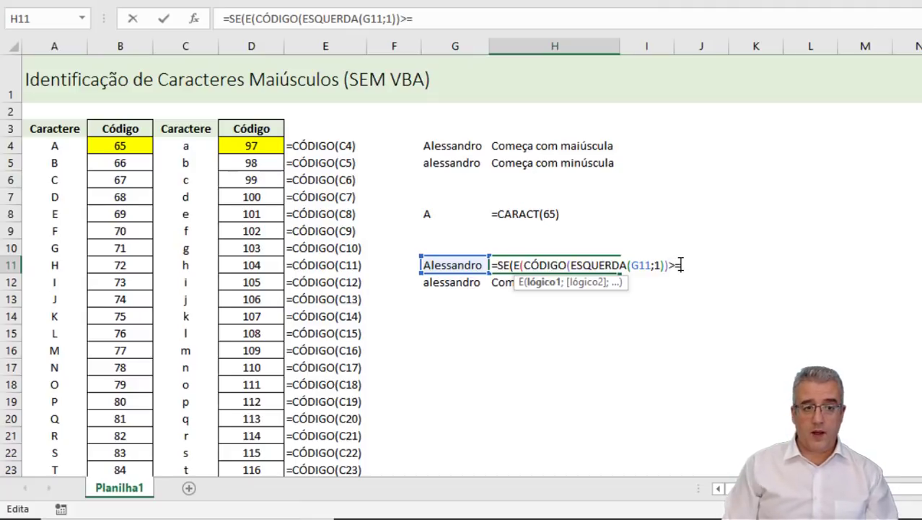
type("65;")
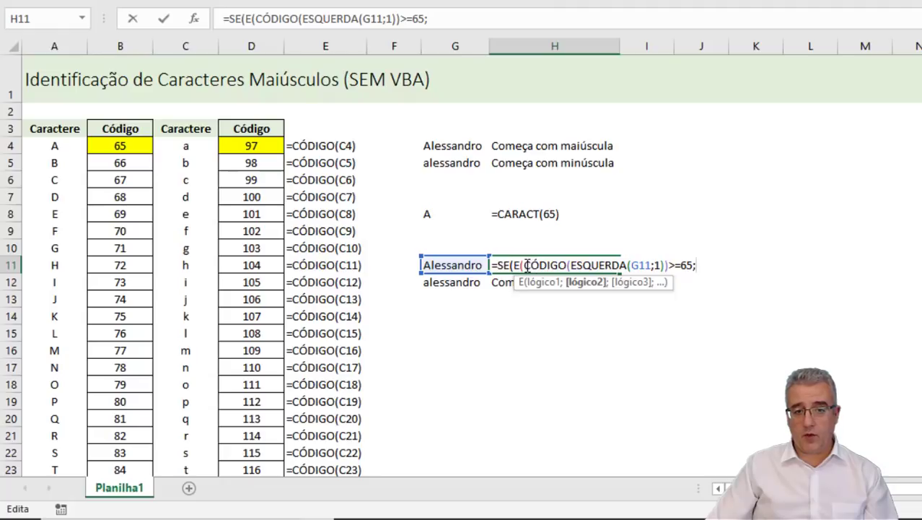
Step: Duplicate the first condition in the H11 formula as CÓDIGO(ESQUERDA(G11;1))<=90 for the second condition, and close the E function
left_click_drag(523, 265, 691, 265)
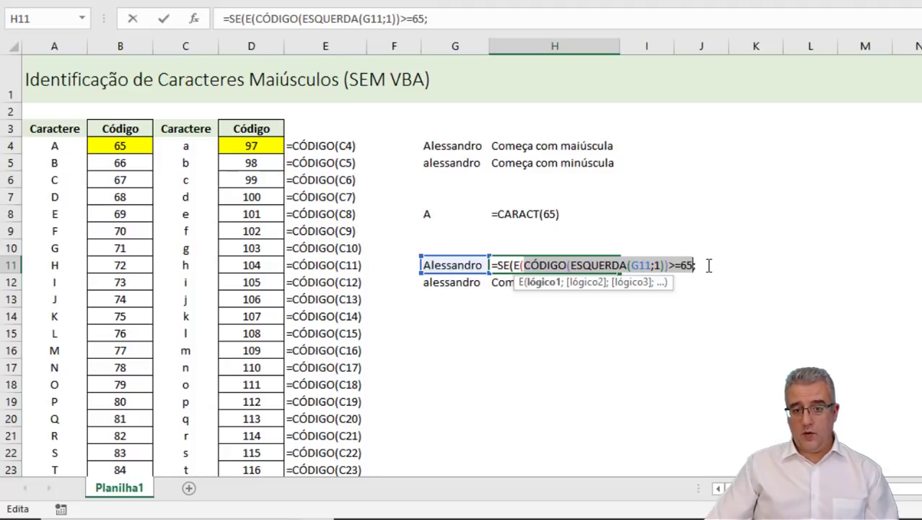
left_click(709, 265)
key("ctrl+v")
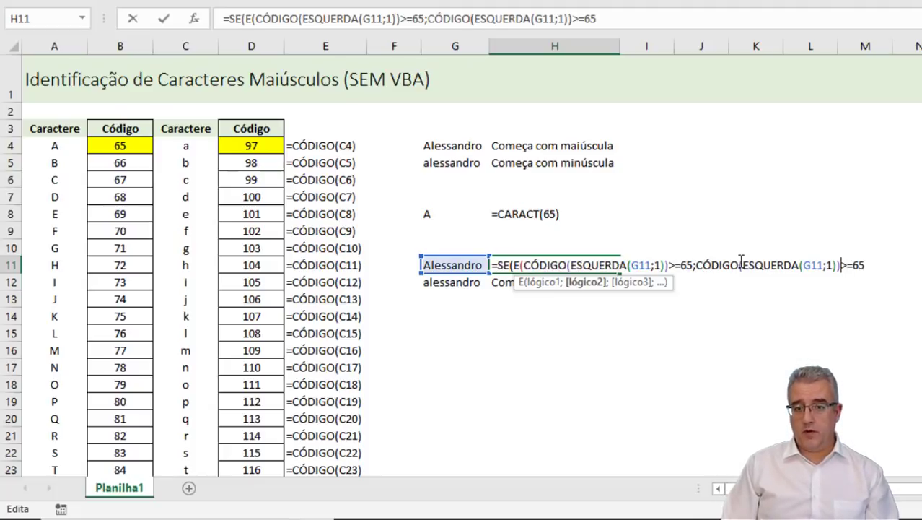
key("Delete")
type("<")
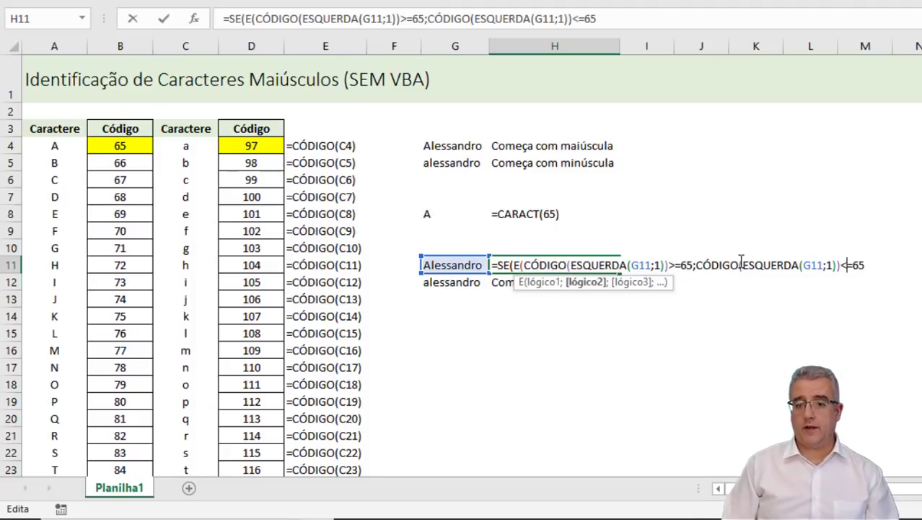
key("Right")
key("Delete")
key("Delete")
type("90)")
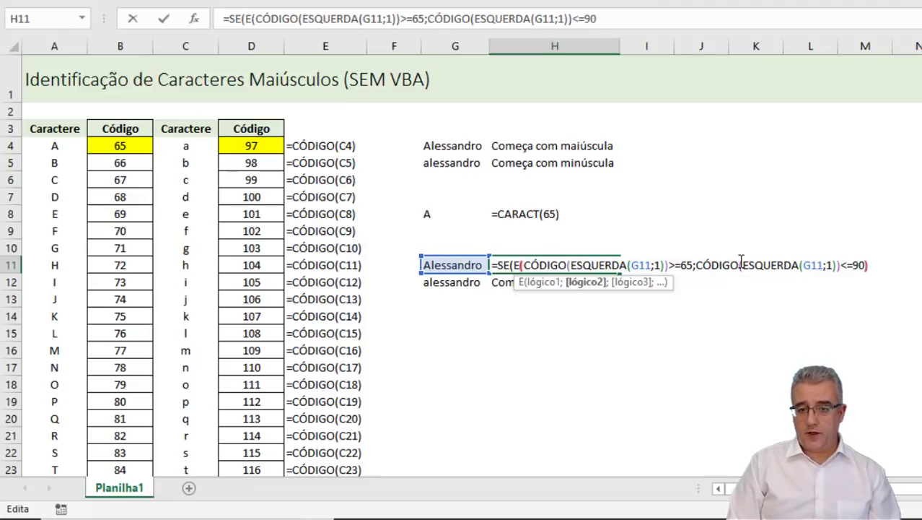
Step: Enter "Maiúscula" as the value-if-true result of SE in the H11 formula
type(";\"")
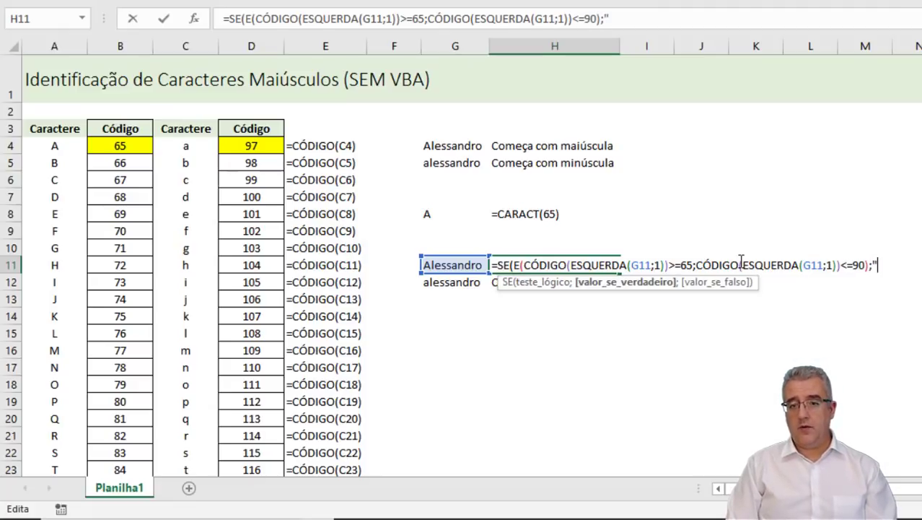
type("mi")
key("BackSpace")
key("BackSpace")
type("ma")
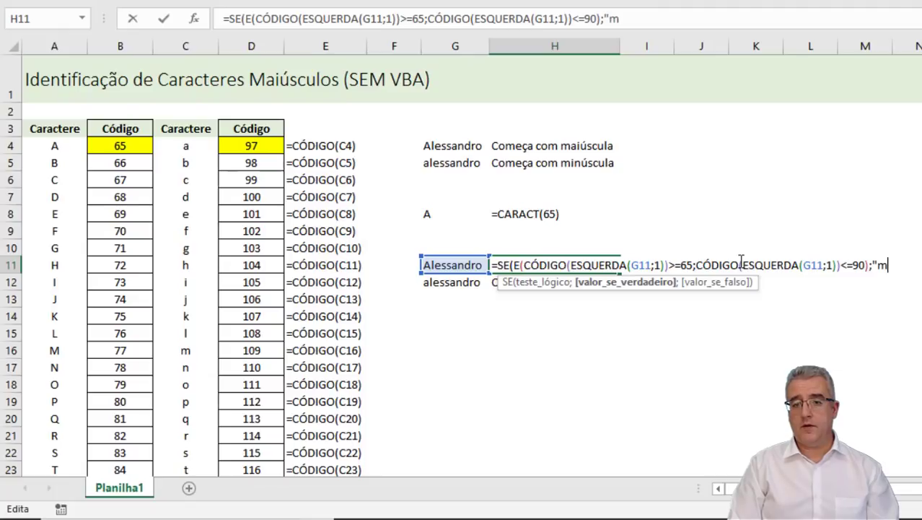
key("BackSpace")
key("BackSpace")
type("Ma")
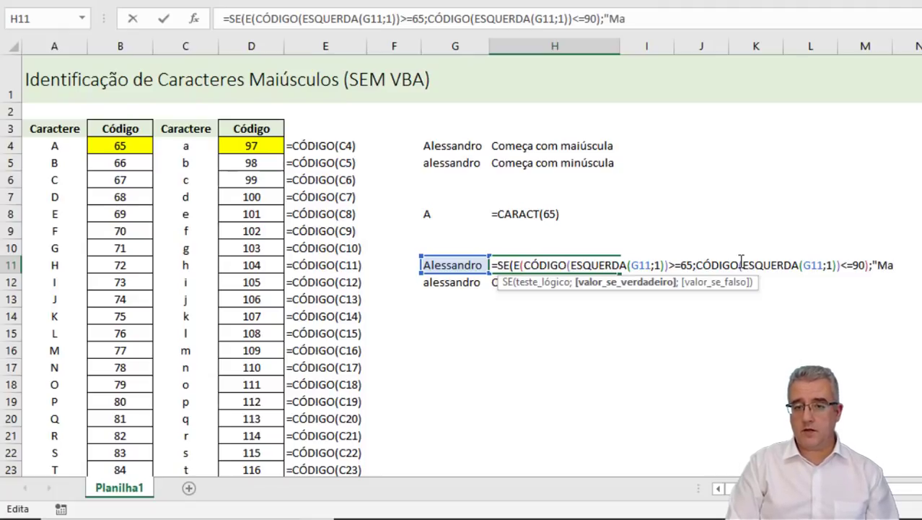
type("ísu")
key("BackSpace")
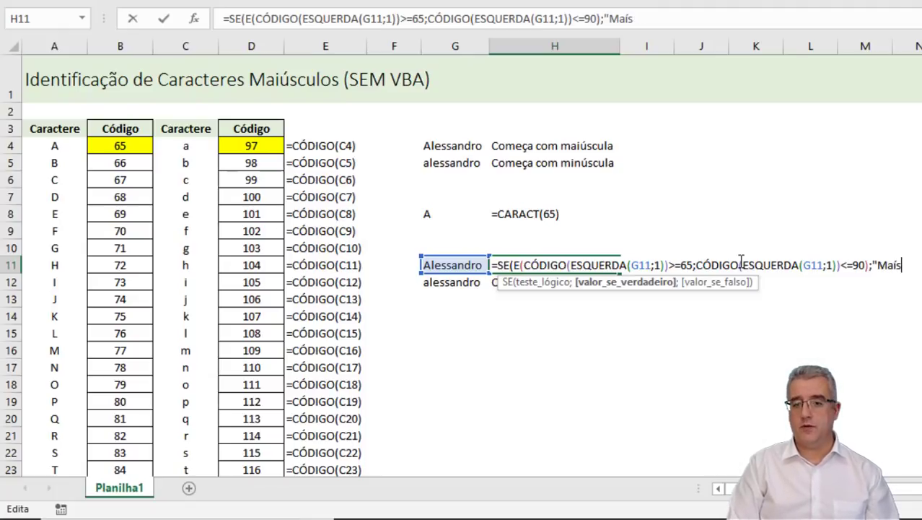
type("cula")
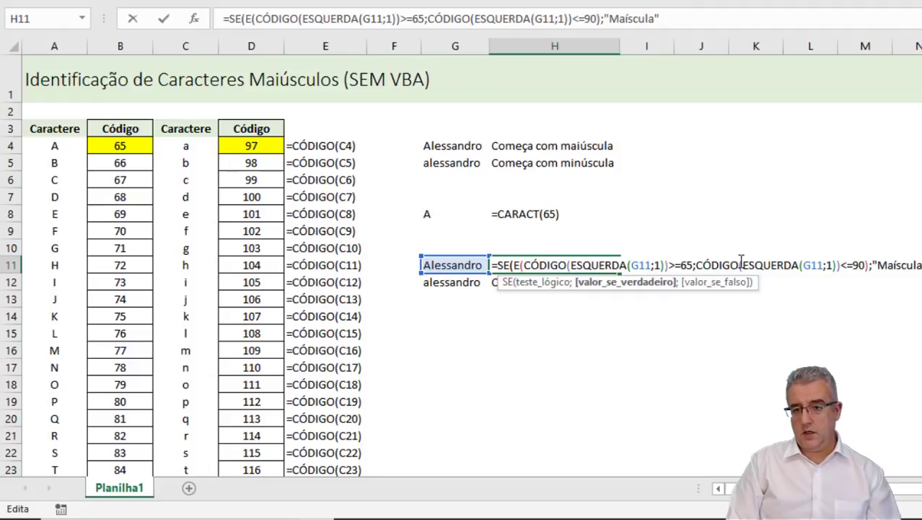
key("BackSpace")
key("BackSpace")
key("BackSpace")
key("BackSpace")
key("BackSpace")
key("BackSpace")
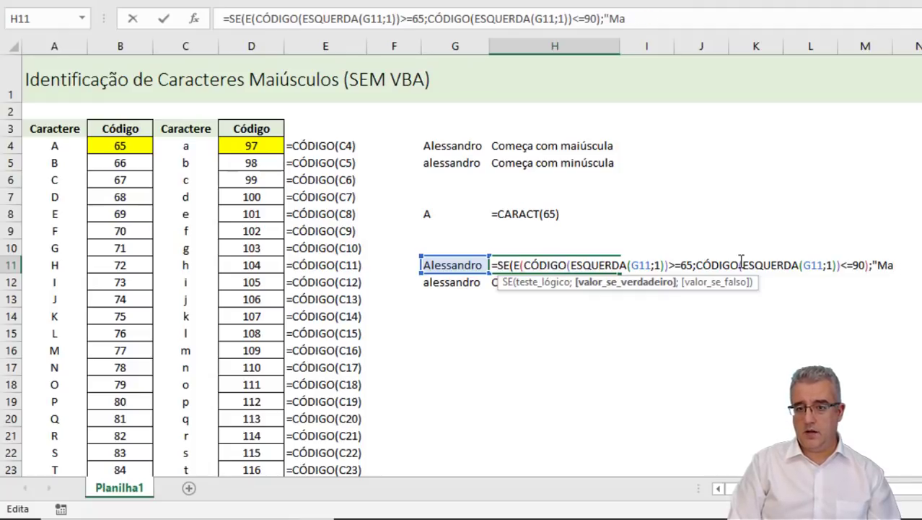
type("iúscula\";\"M")
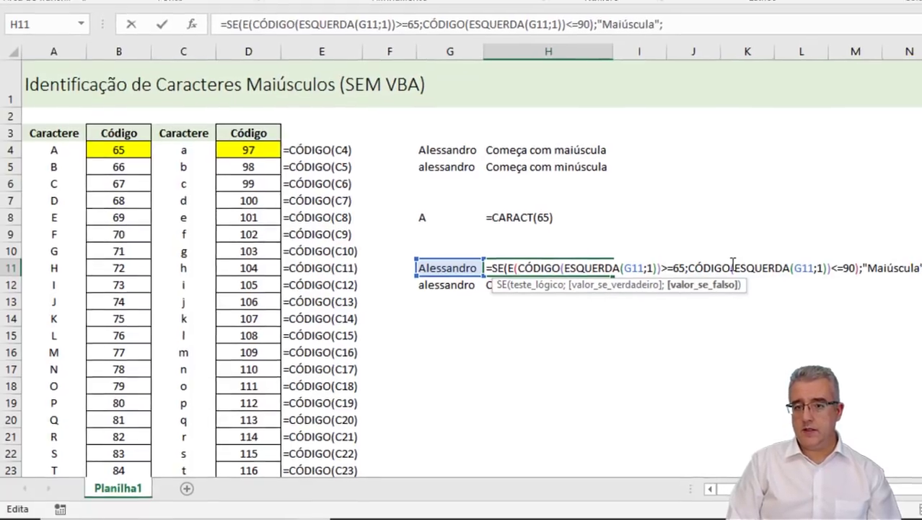
Step: Complete the H11 formula with "Minúscula" as the value-if-false result and commit it
type("inúscul")
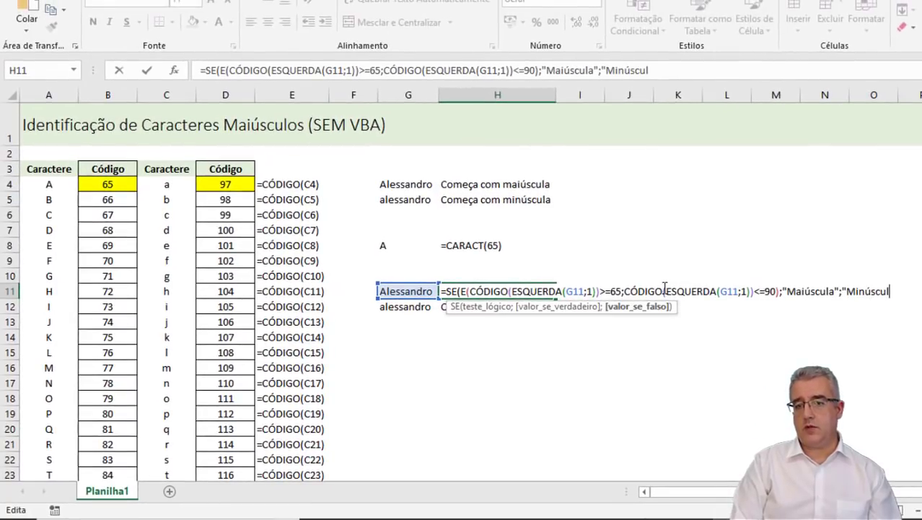
type("a\")")
key("Return")
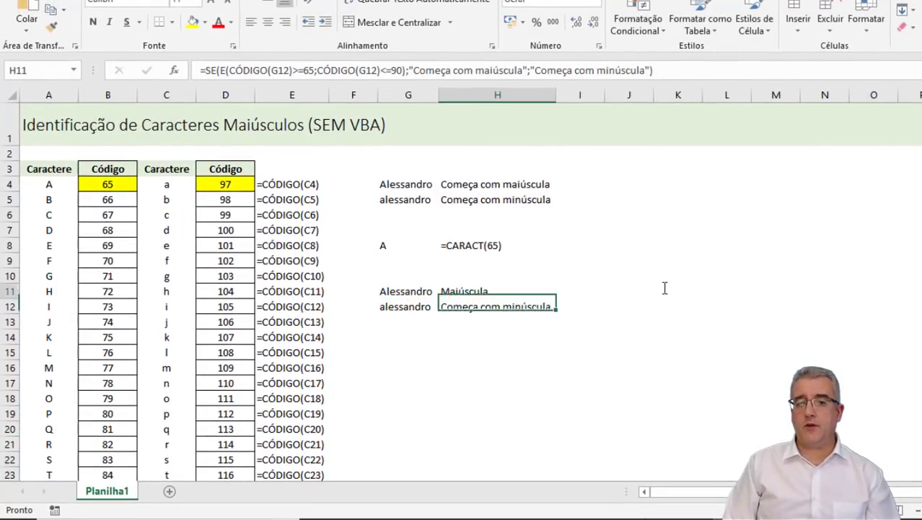
Step: Copy the H11 formula to H12, replacing the older formula there
key("Up")
key("ctrl+c")
key("Down")
key("ctrl+v")
key("Escape")
key("Down")
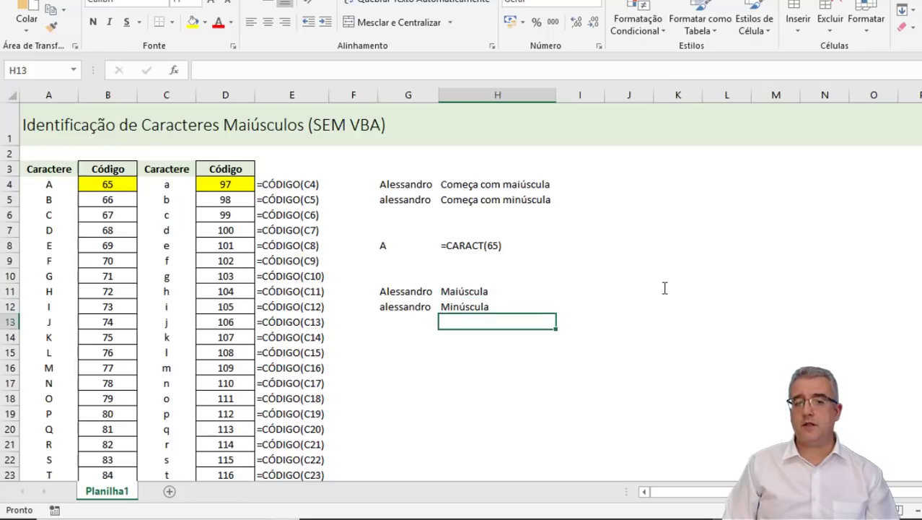
Step: Review the finished formula in H11 and its cell references without changing it
key("Up")
key("Up")
key("F2")
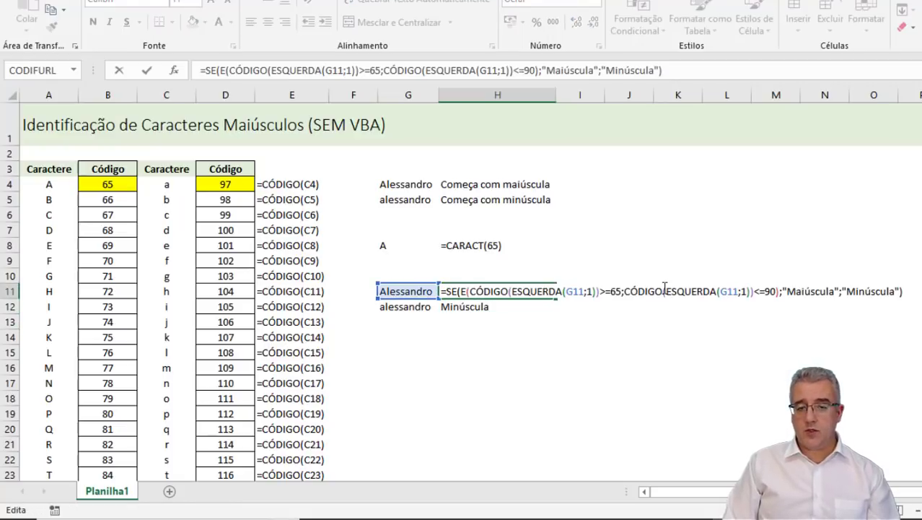
key("Escape")
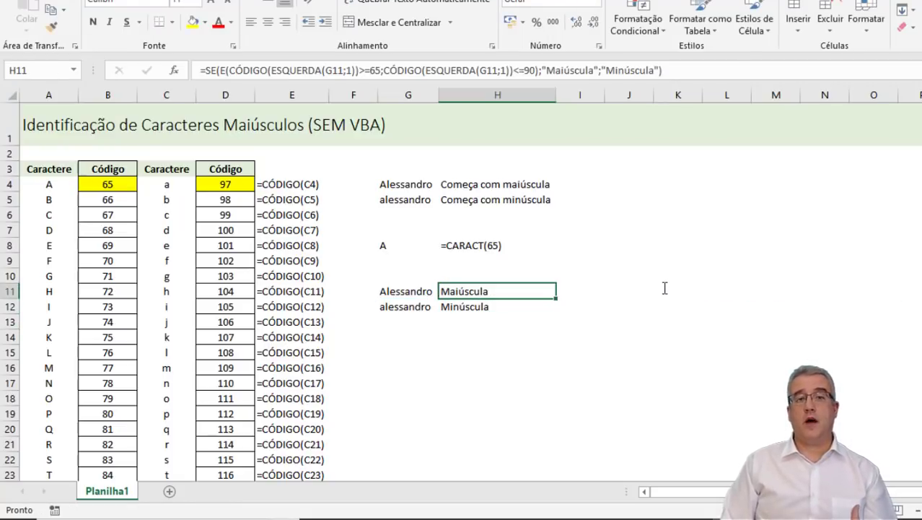